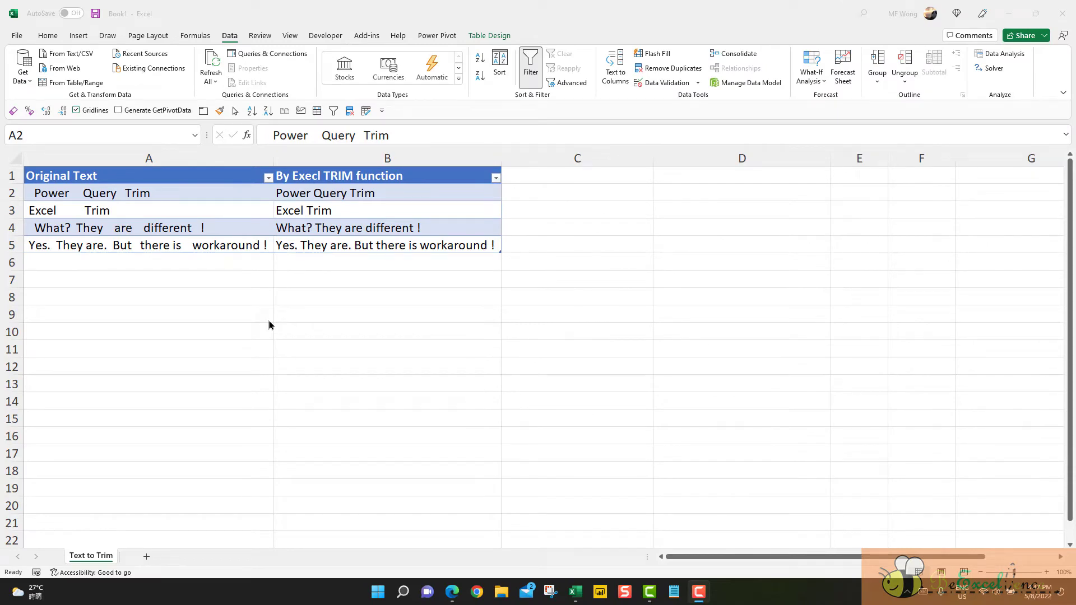
Inspect the Excel TRIM formula in B2 and its trimmed result in B3 against the original texts
left_click(339, 193)
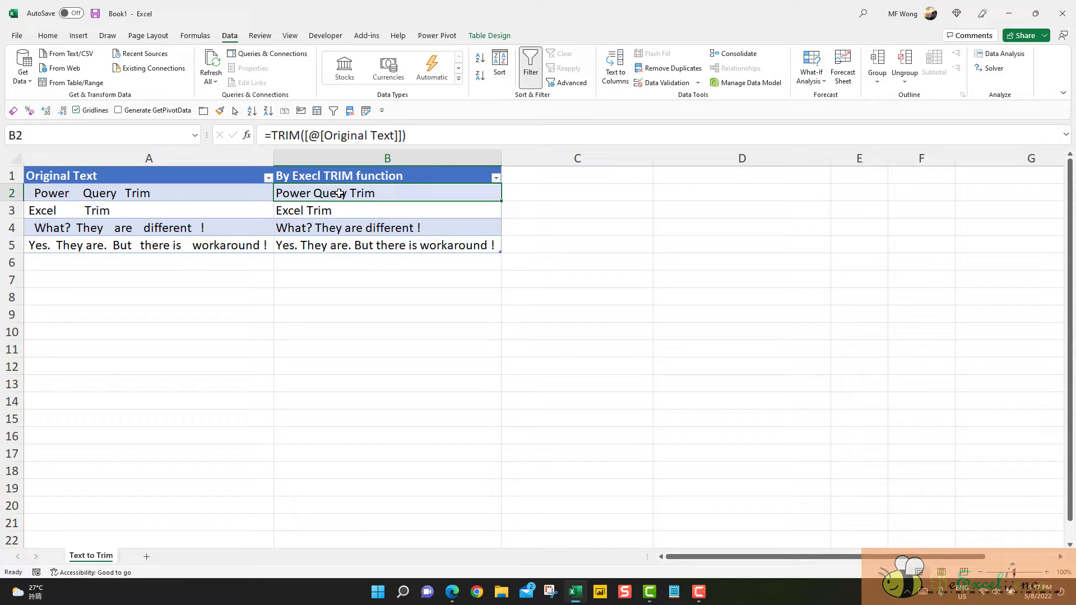
left_click_drag(249, 192, 250, 241)
left_click(356, 193)
left_click(325, 211)
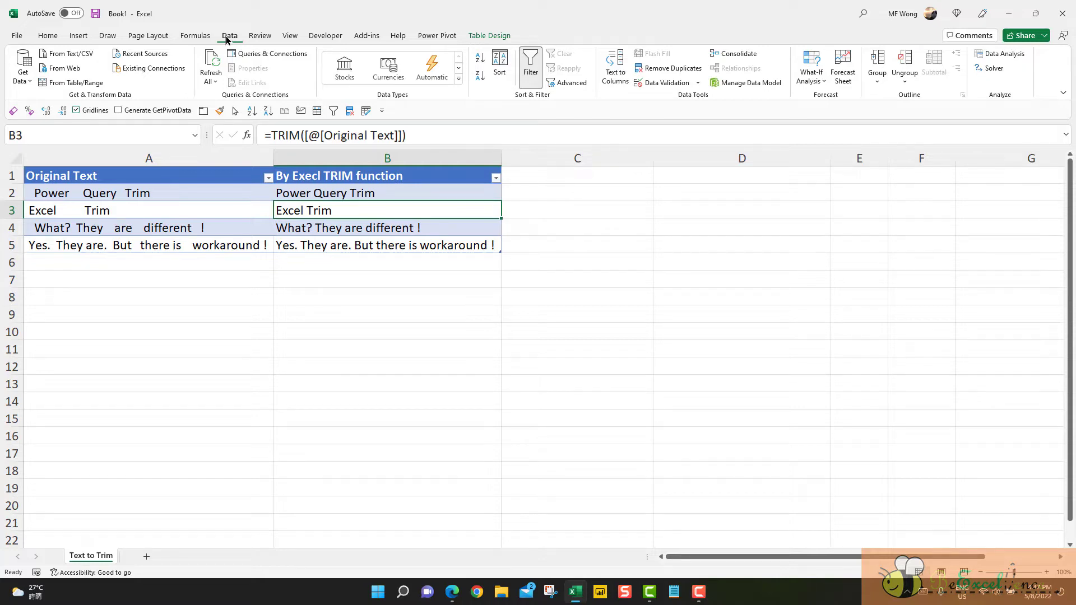
Load the text table into Power Query Editor as Table1 and select the Original Text column
left_click(87, 84)
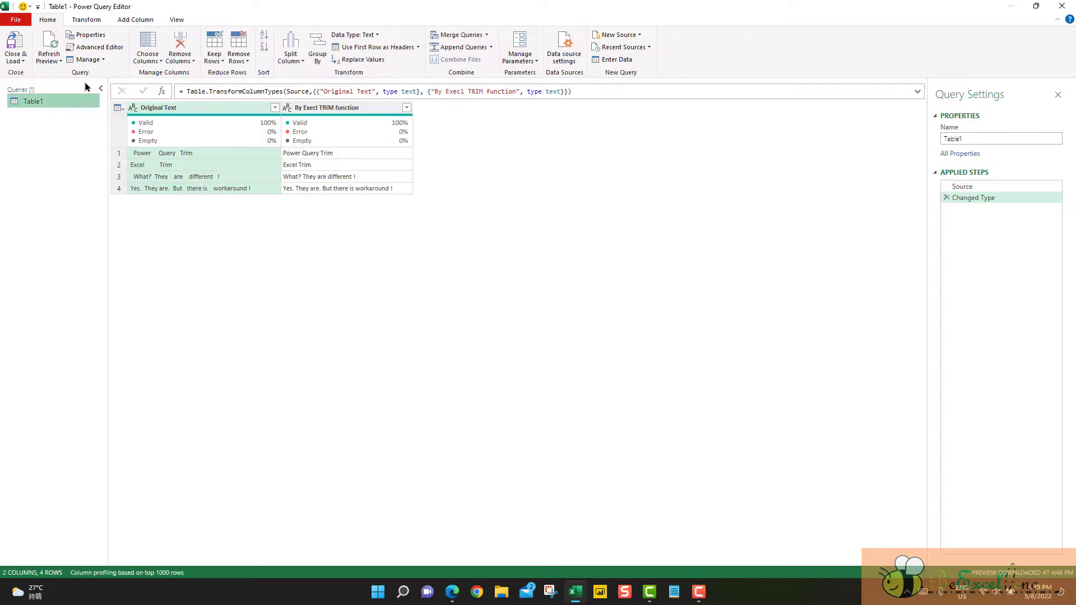
left_click(189, 112)
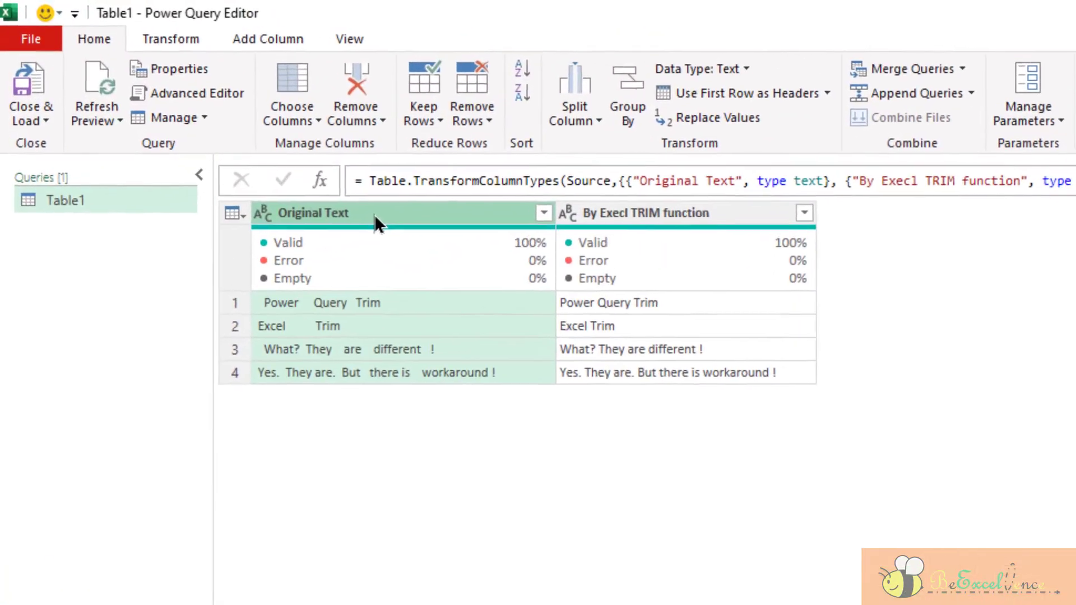
right_click(367, 213)
mouse_move(437, 442)
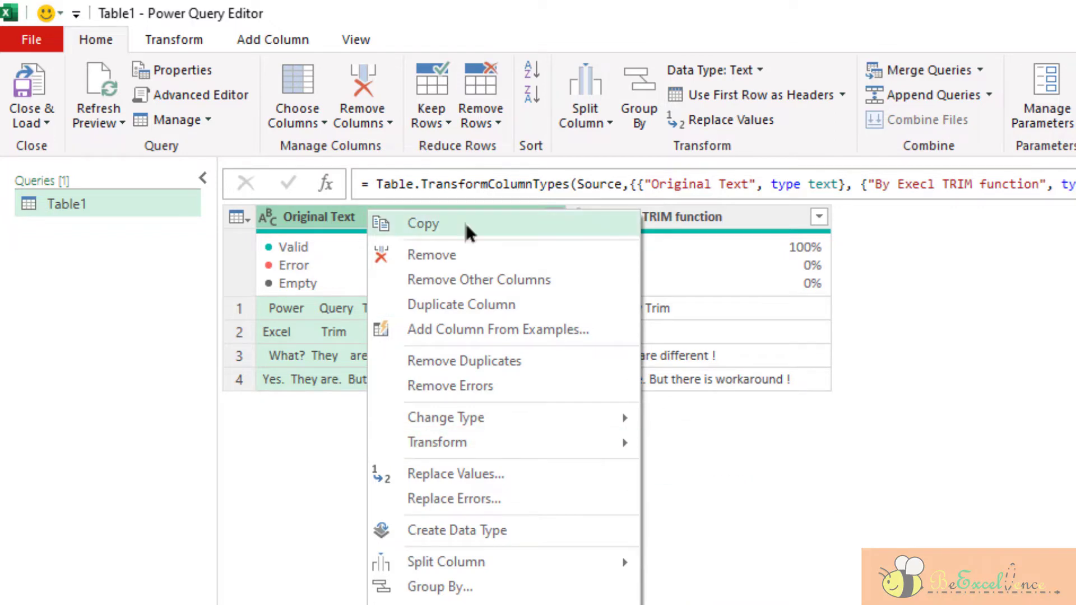
left_click(270, 40)
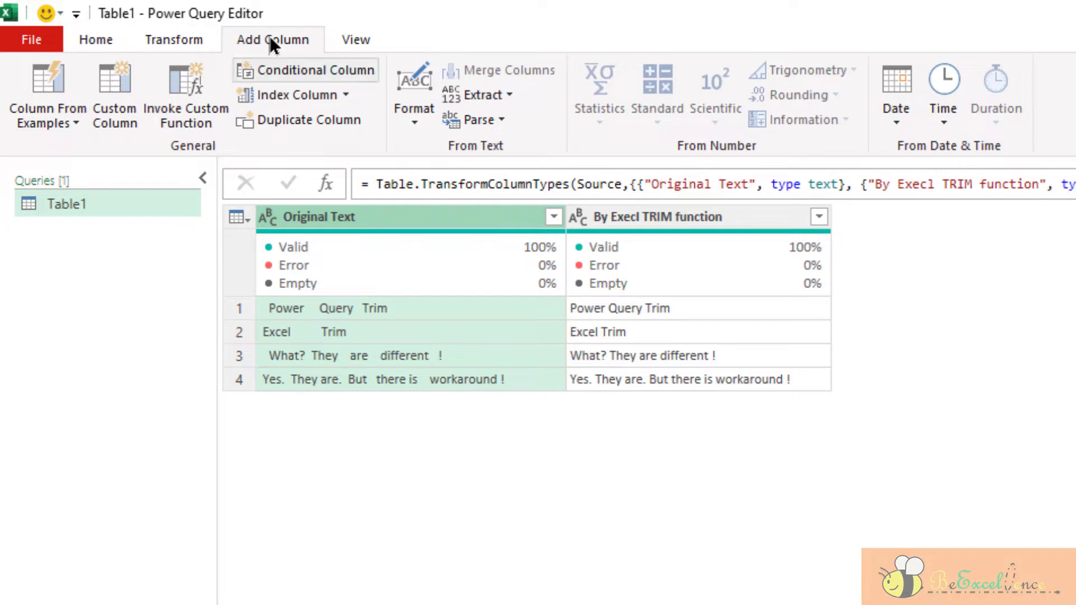
Add a Trim column from Original Text and compare its row 1 with the Excel TRIM result
left_click(411, 109)
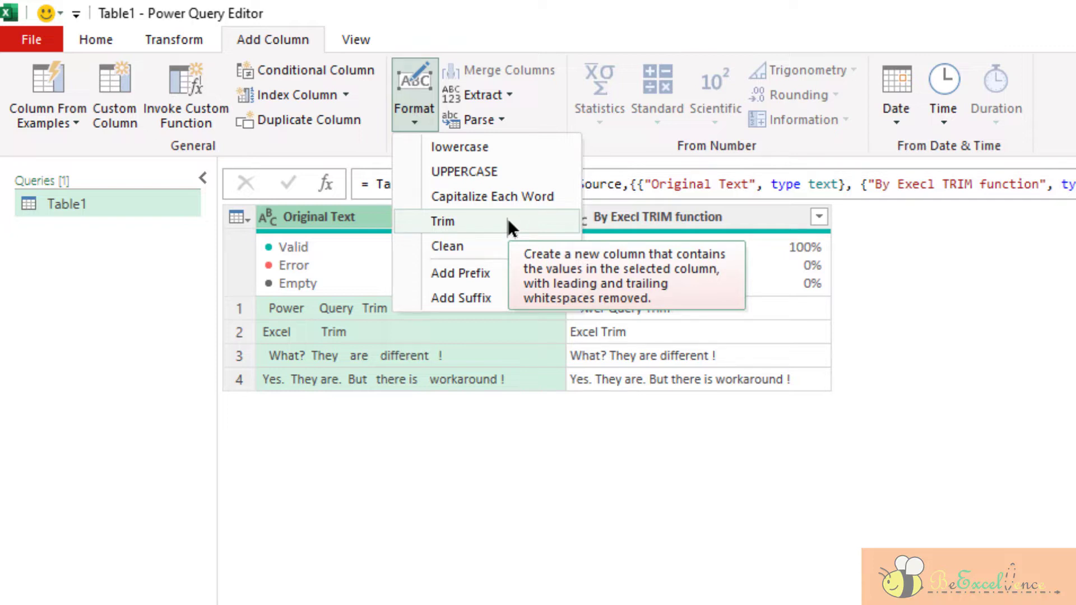
left_click(508, 221)
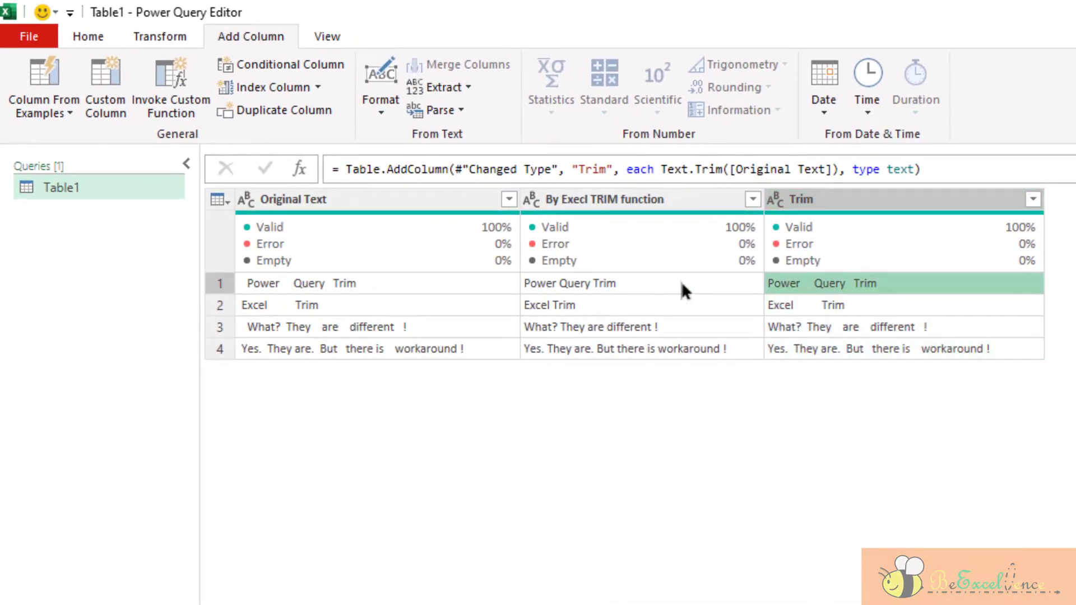
left_click(662, 283)
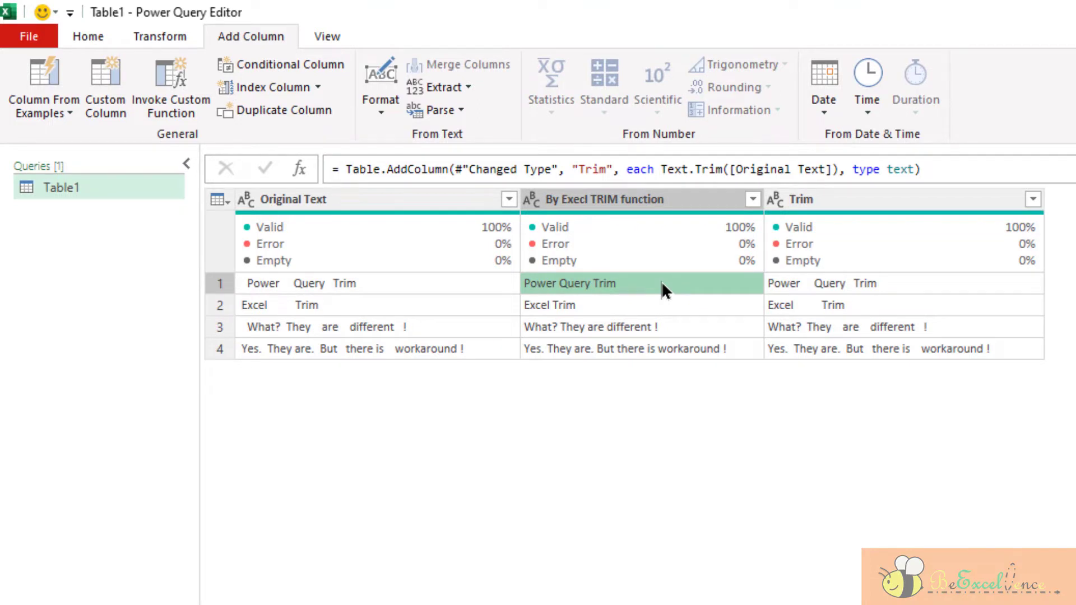
left_click(919, 285)
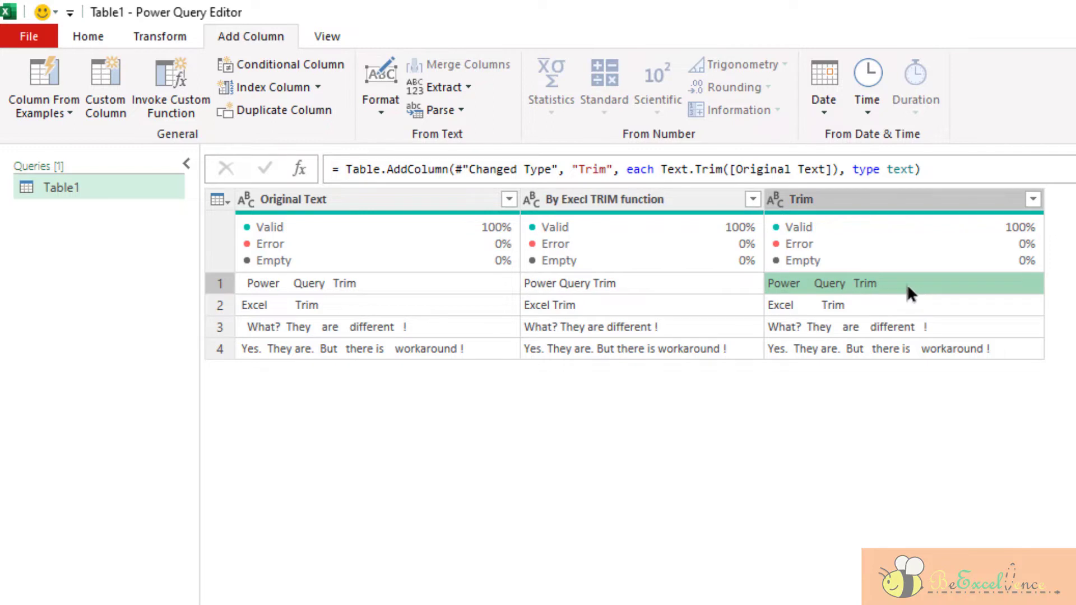
Compare the By Excel TRIM and Trim columns, noting Trim keeps extra inner spaces
left_click(379, 112)
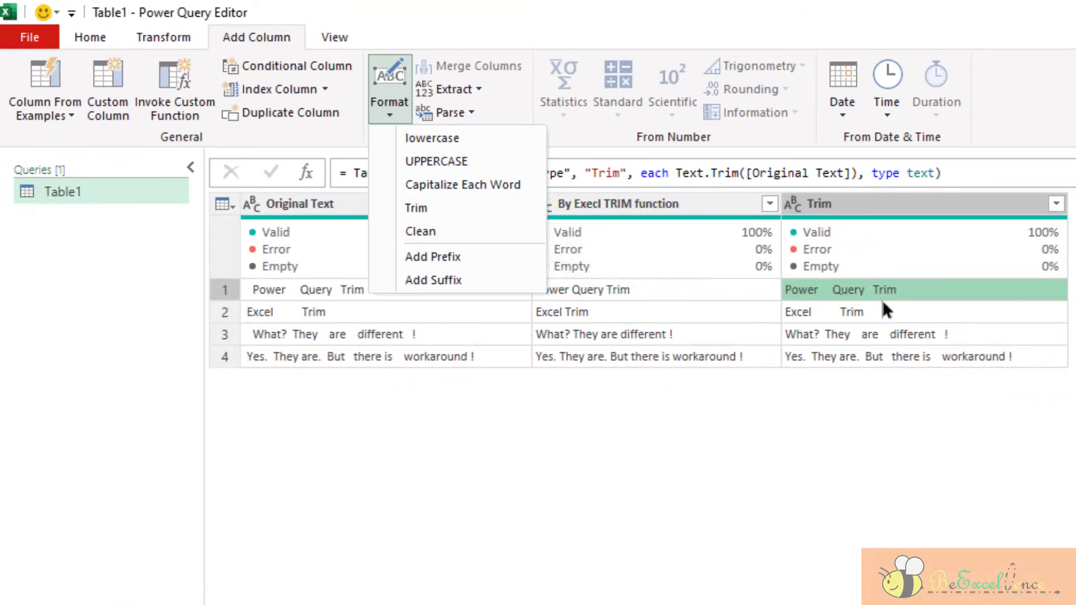
key("Escape")
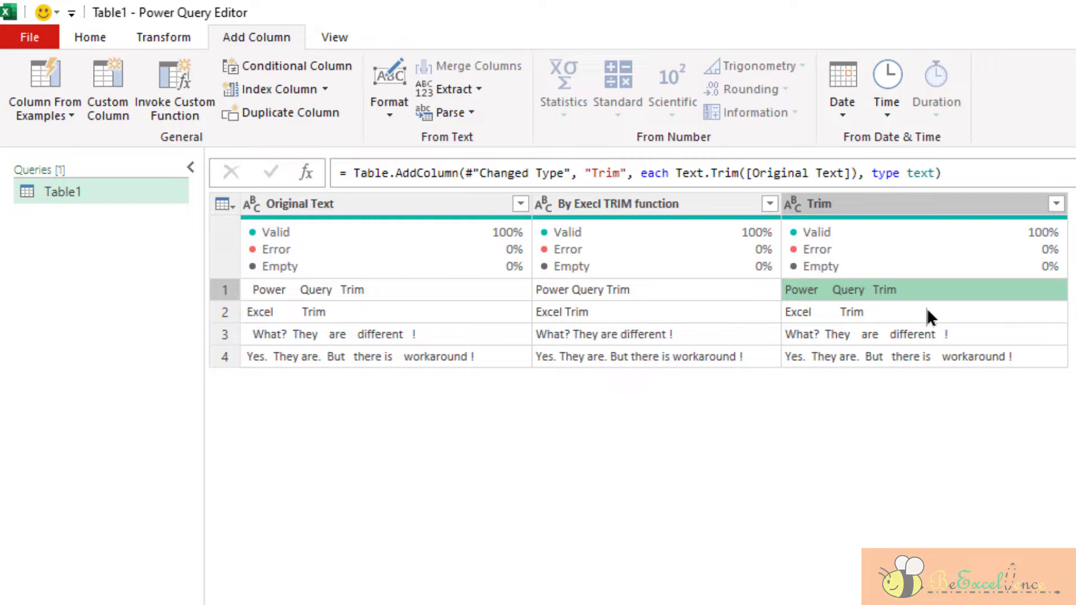
left_click(690, 204)
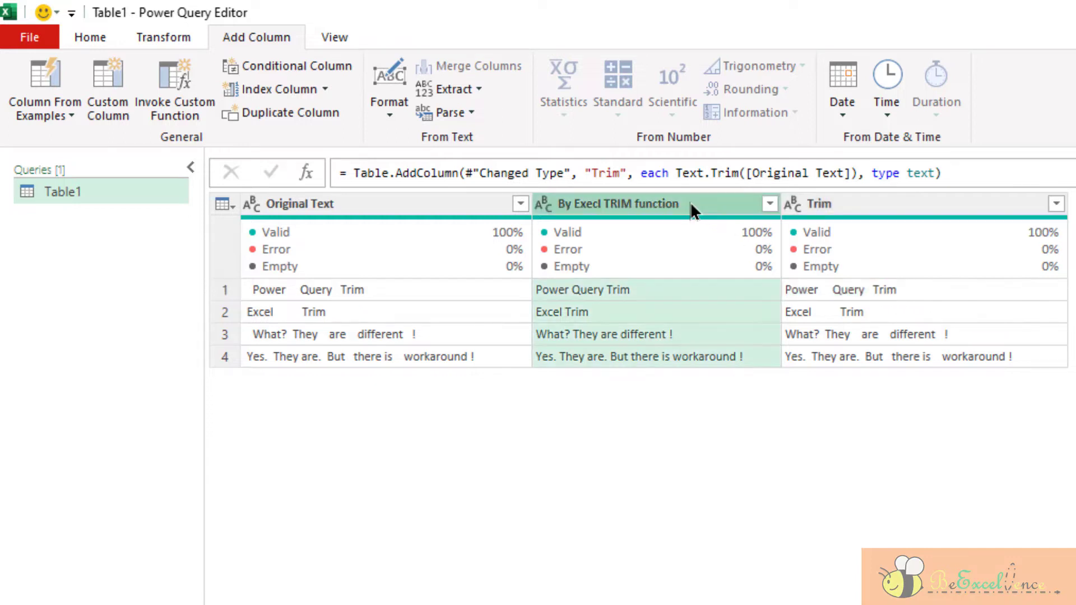
left_click(940, 211)
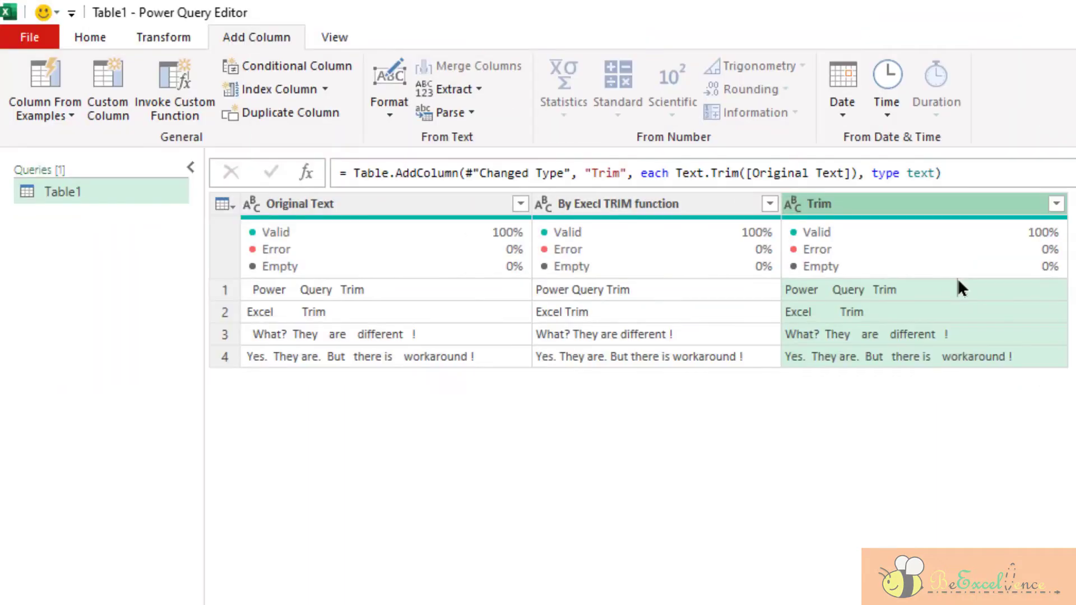
left_click(116, 105)
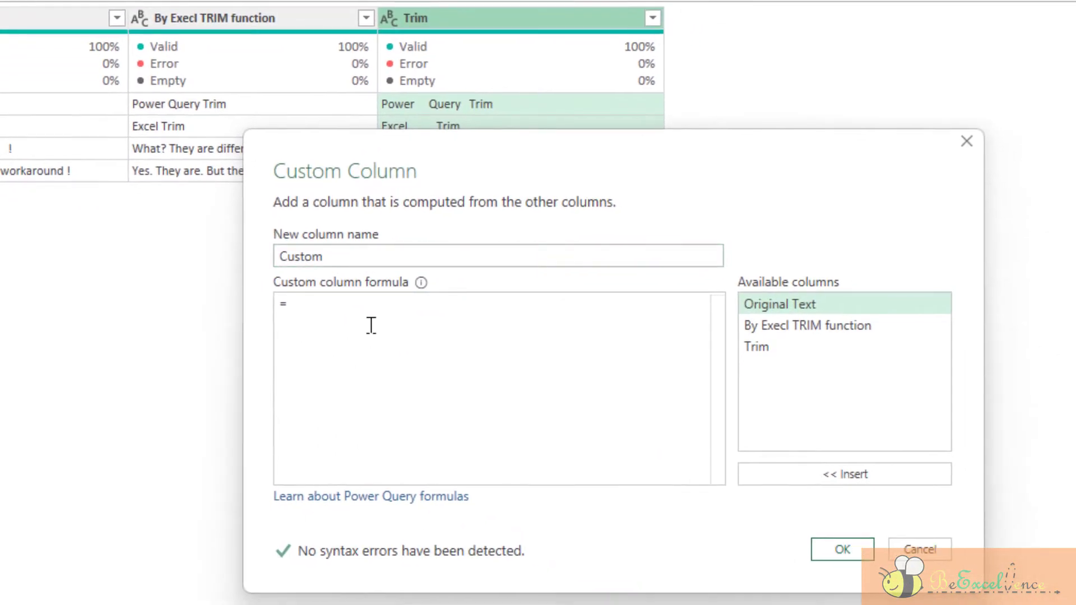
Add a Custom column with formula = Text.Split([Original Text], " ") producing a list per row
type(" Text")
type(".Spl")
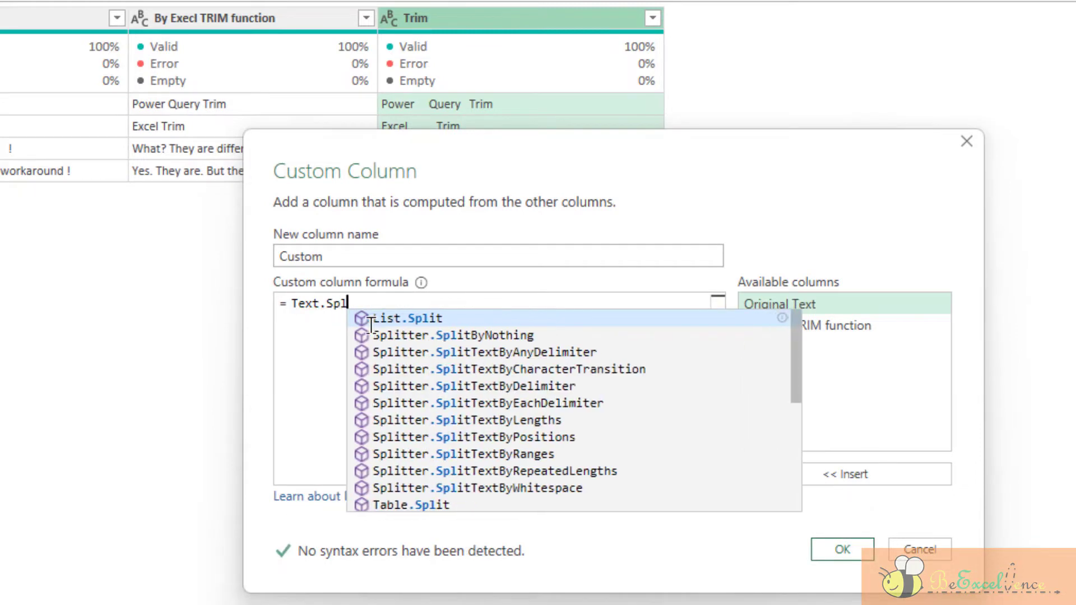
type("it")
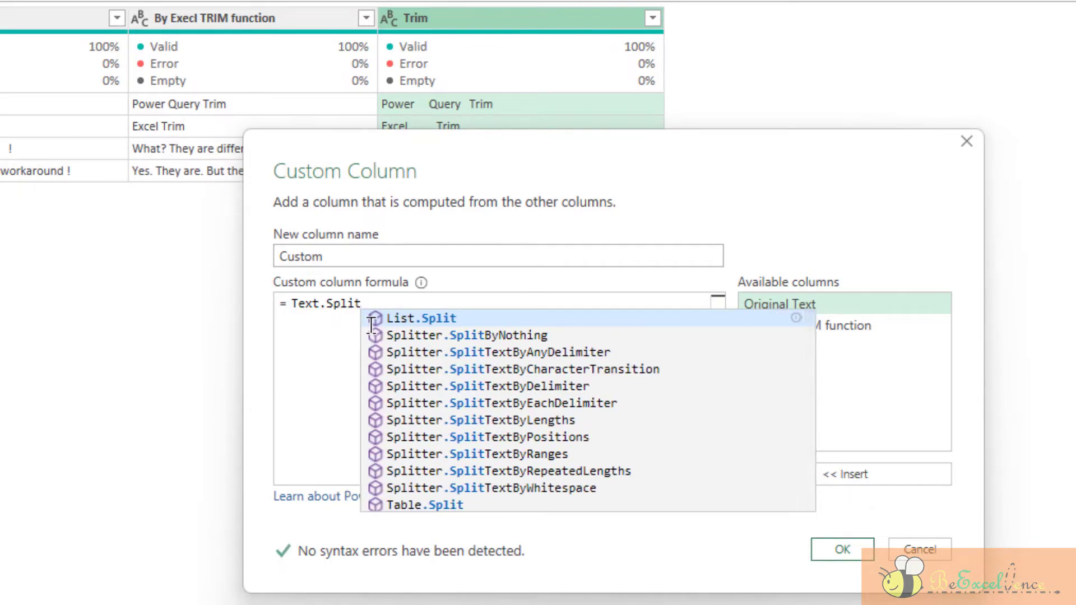
scroll(500, 414, "down", 2)
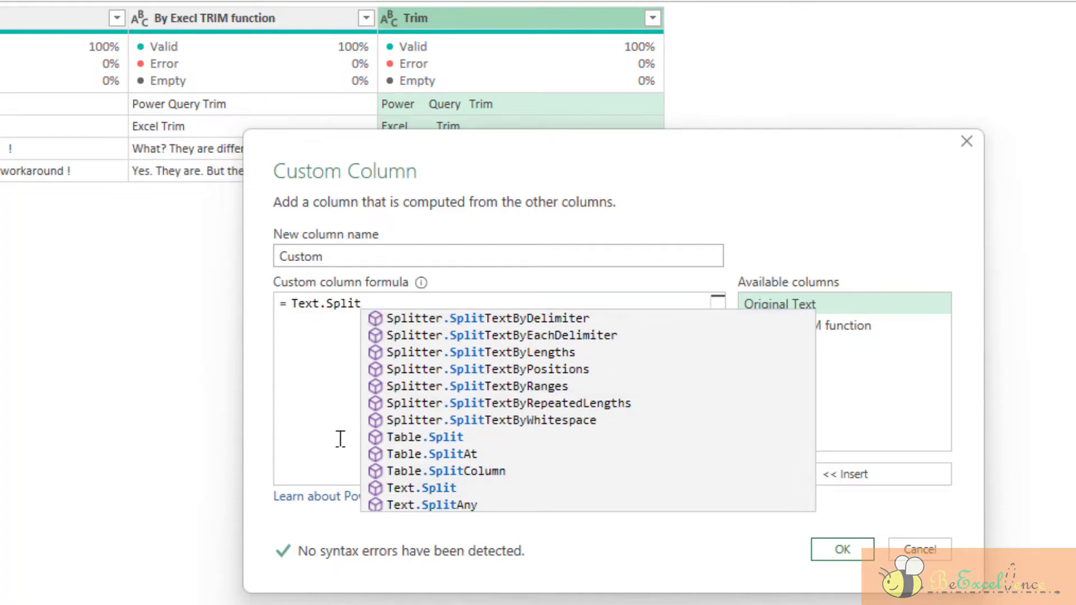
type("(")
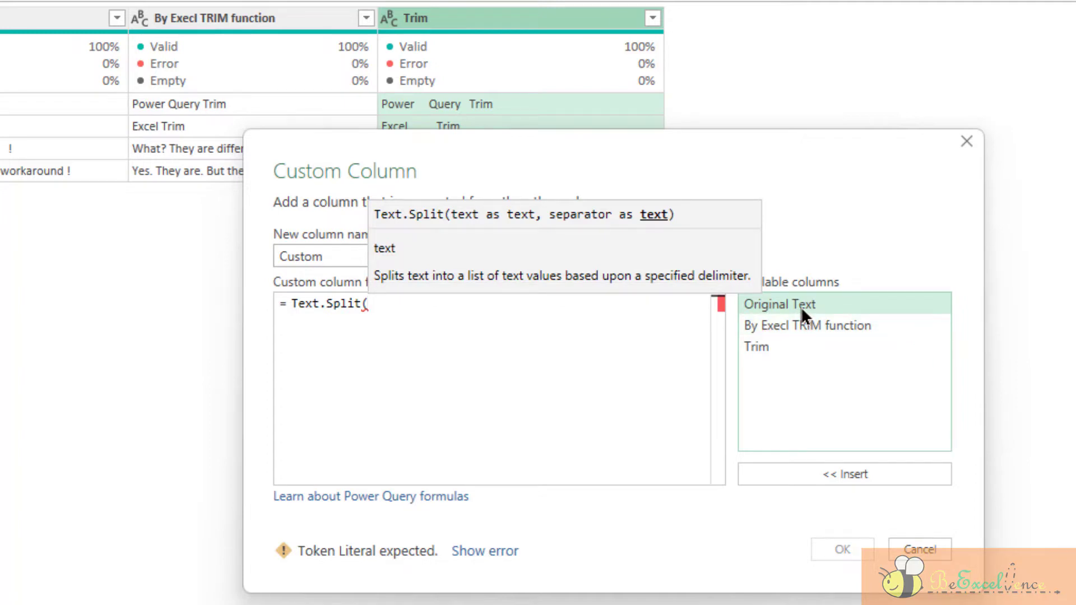
double_click(802, 308)
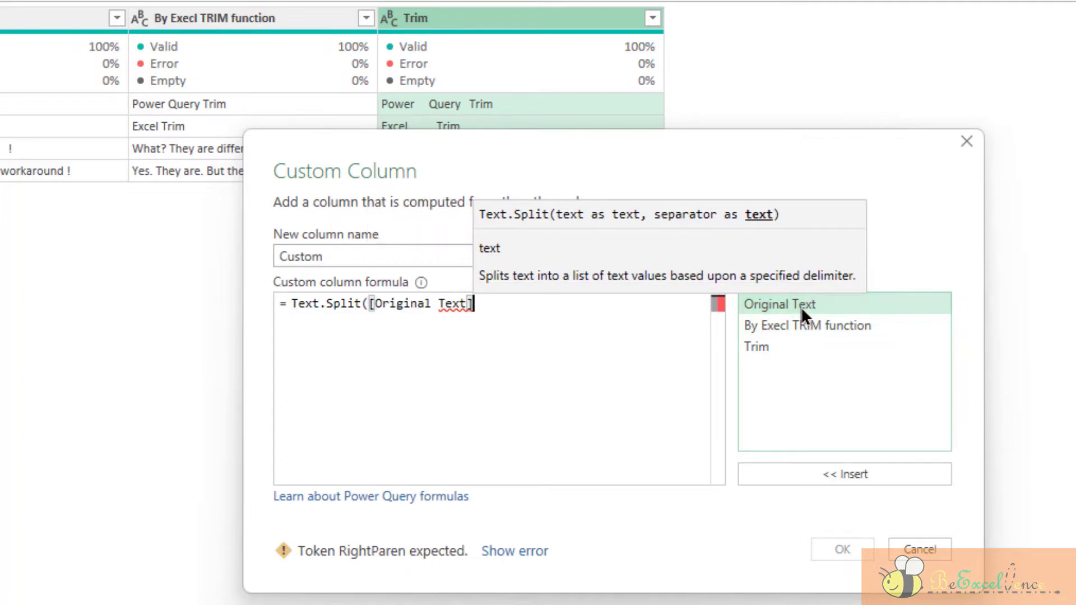
type(", ")
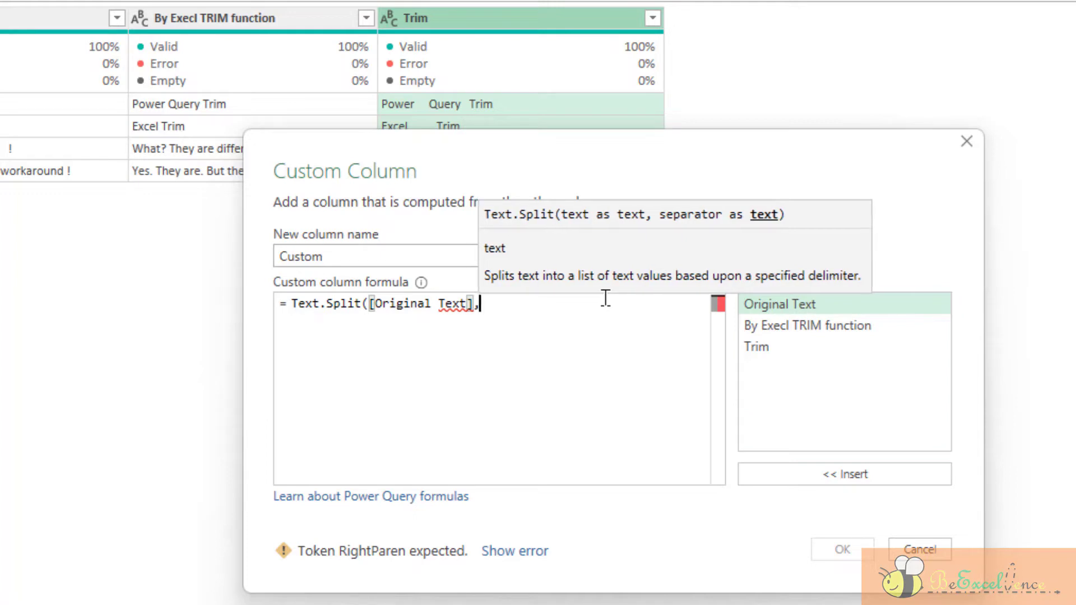
type("\" ")
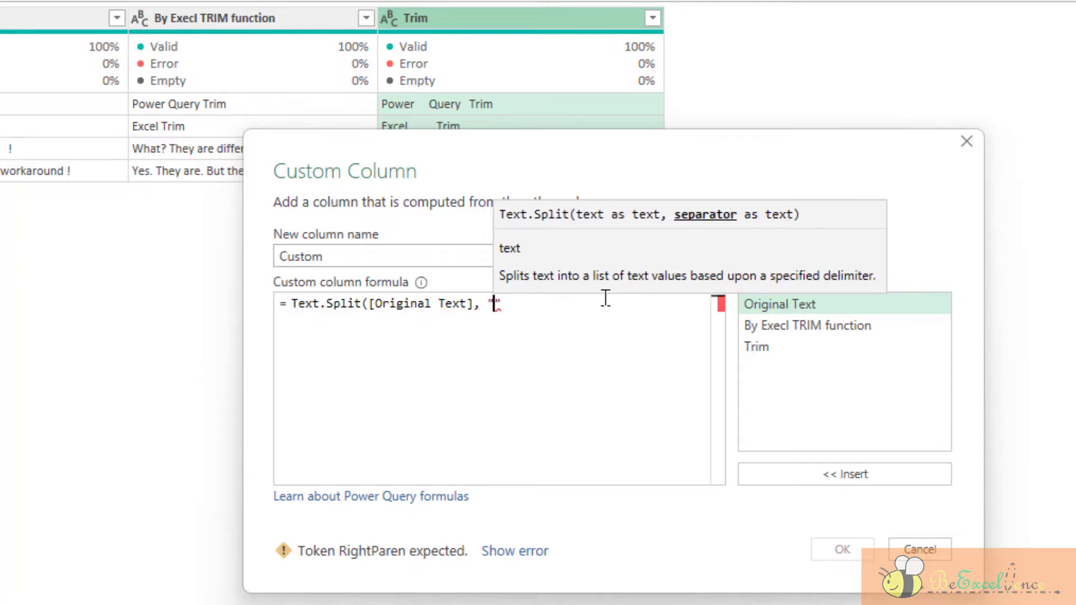
type("\")")
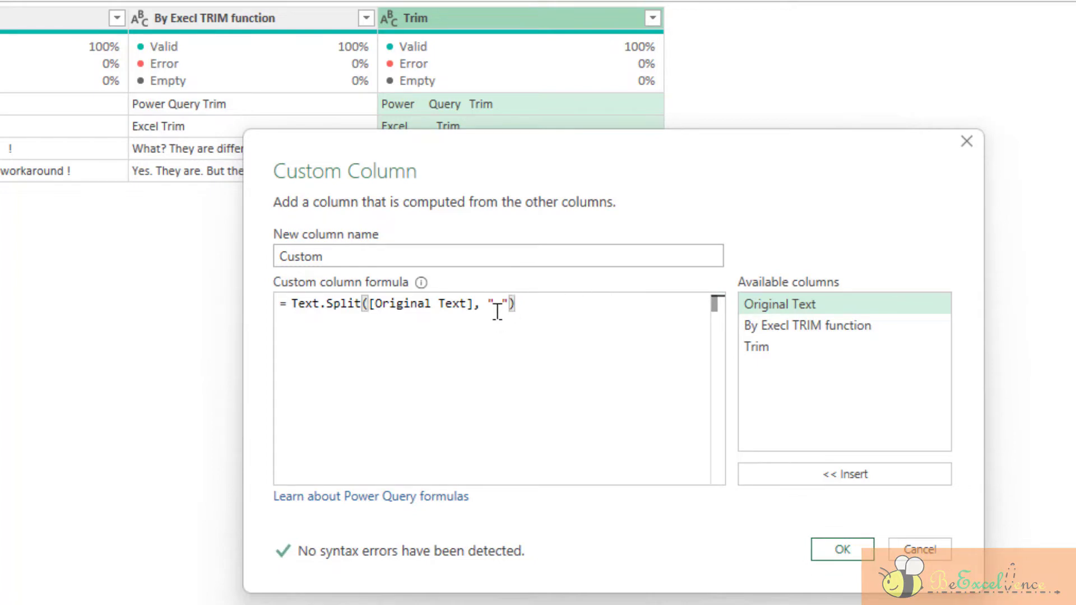
left_click(843, 549)
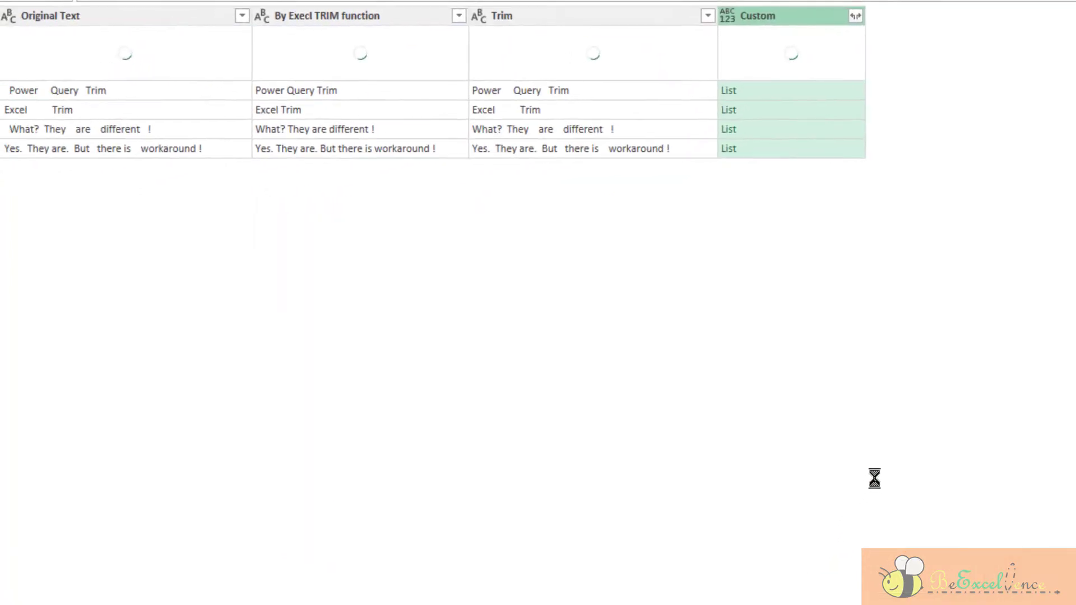
left_click(824, 88)
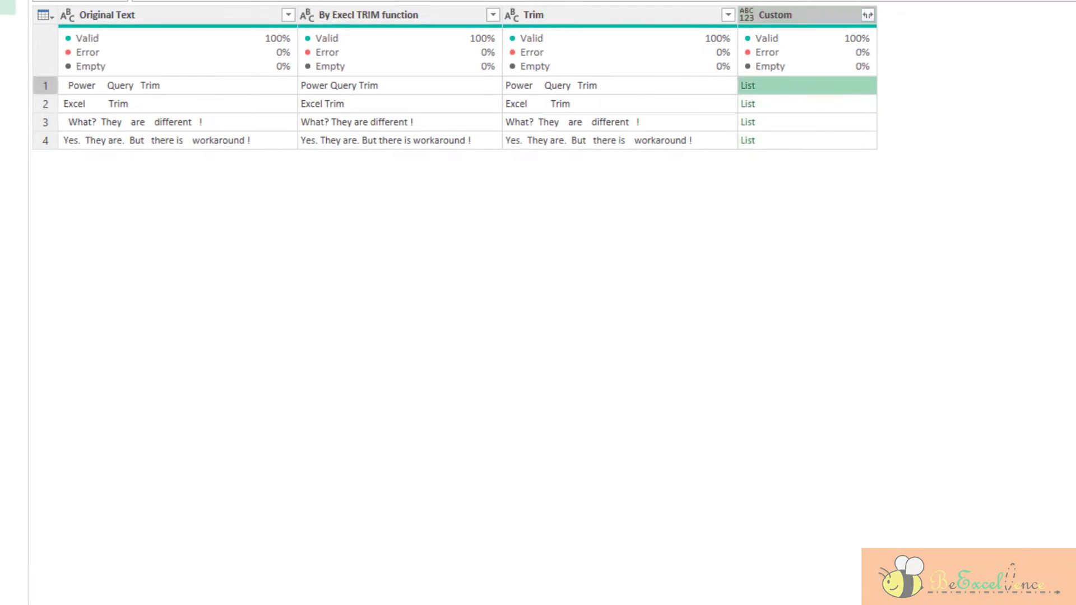
left_click_drag(422, 545, 446, 287)
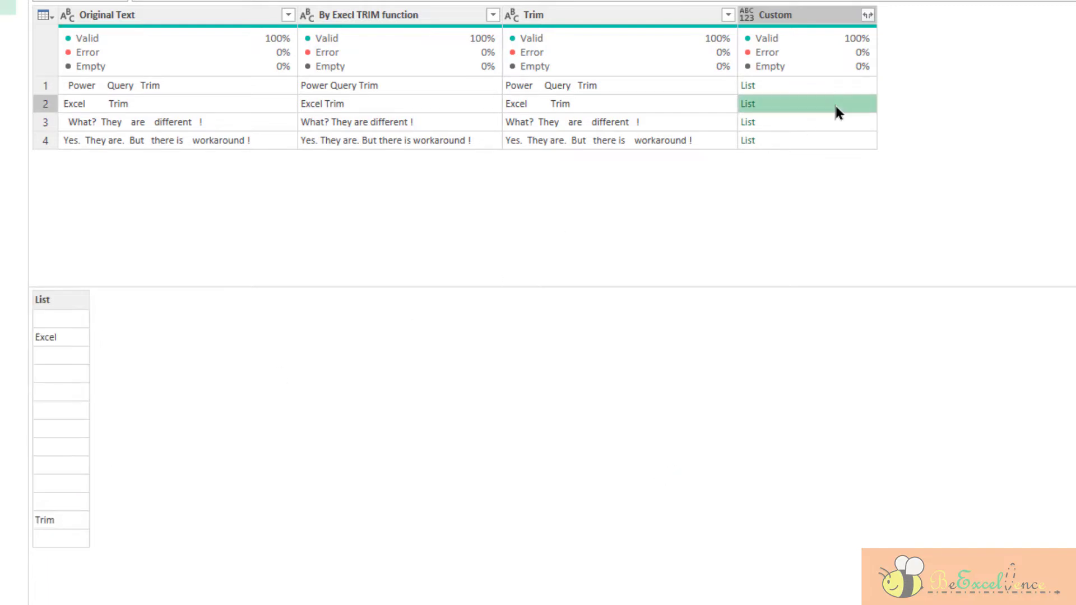
left_click(840, 123)
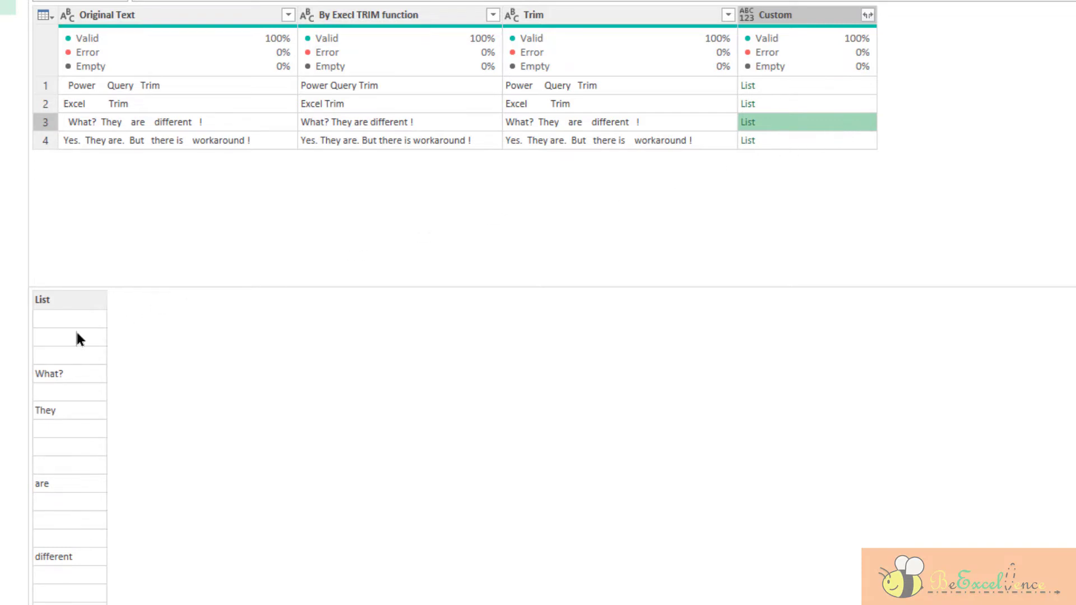
left_click(796, 145)
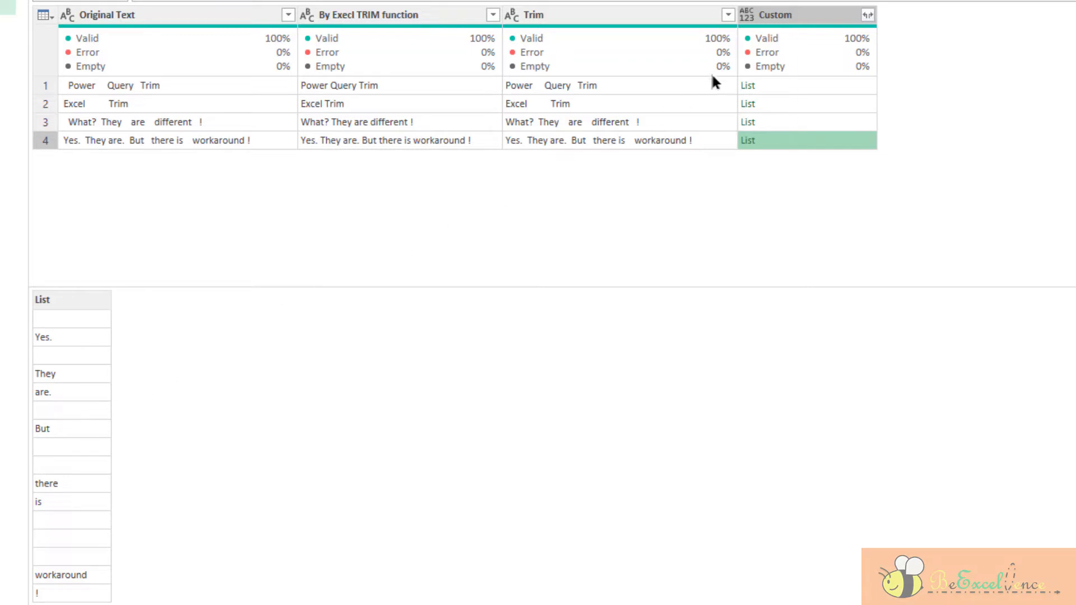
left_click(815, 16)
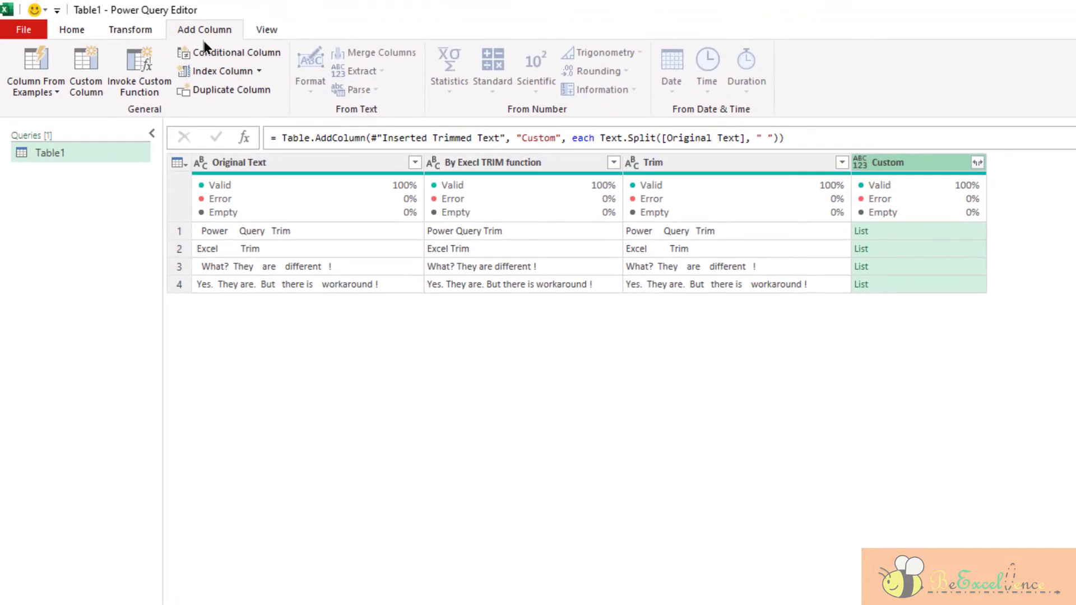
Start a new custom formula List.RemoveItems([Custom], fixing the duplicated List prefix
left_click(90, 56)
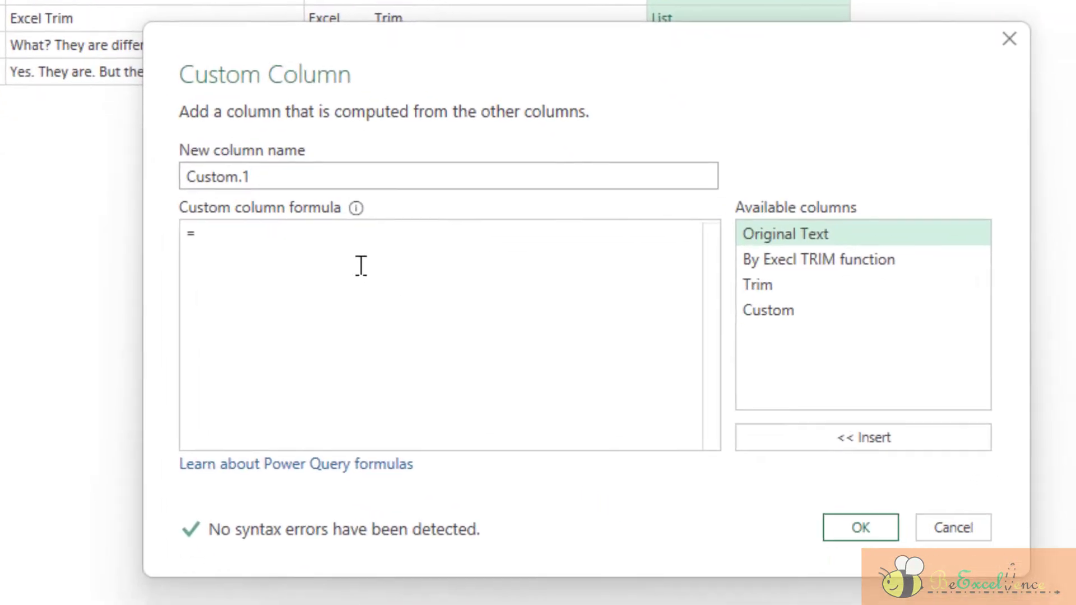
type(" List")
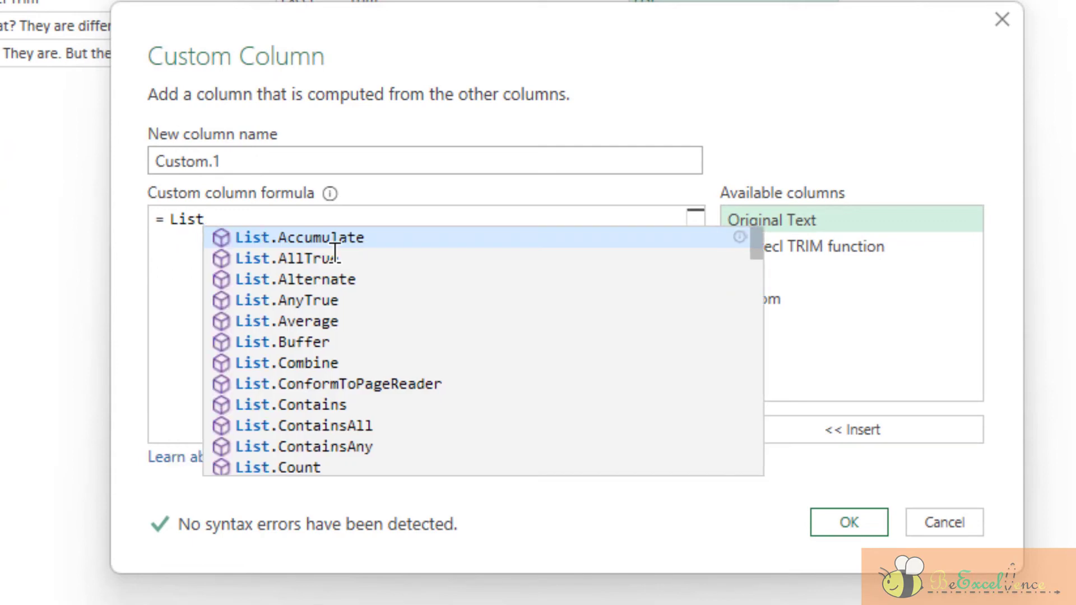
type(".Rev")
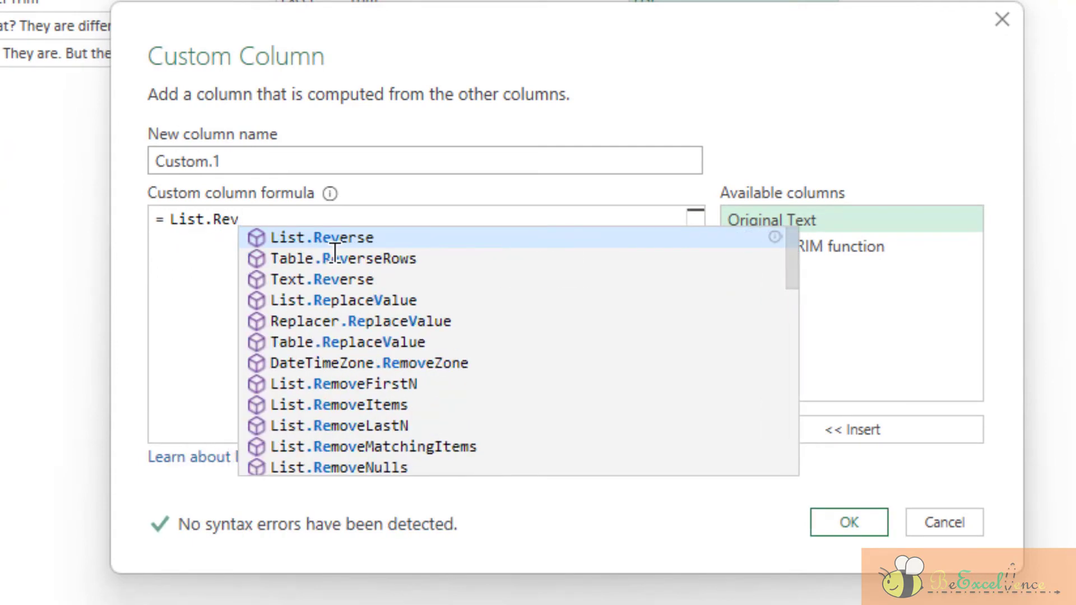
key("BackSpace")
type("mo")
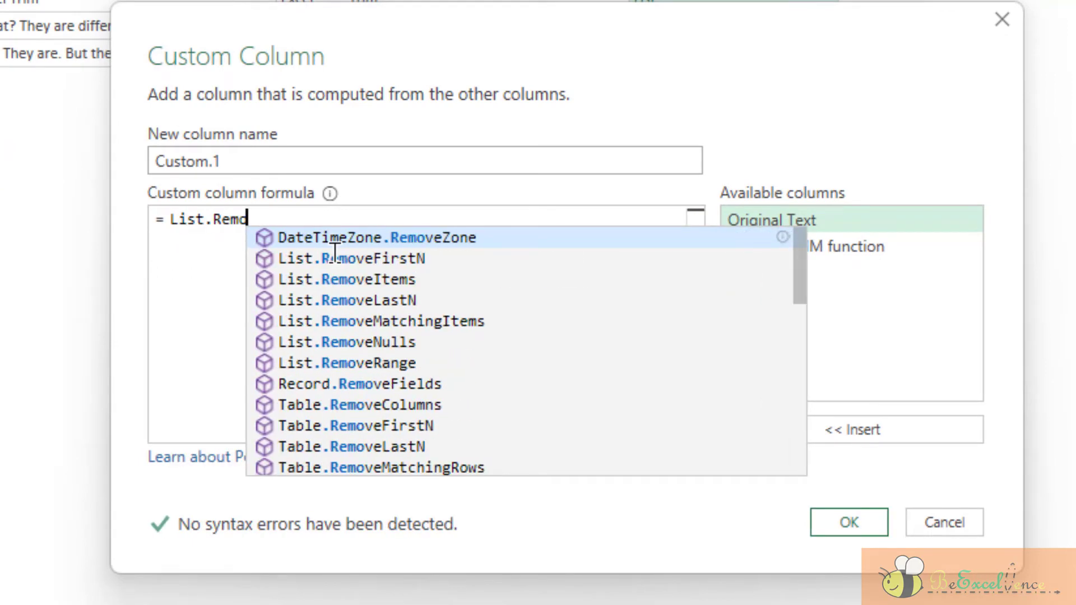
type("ve")
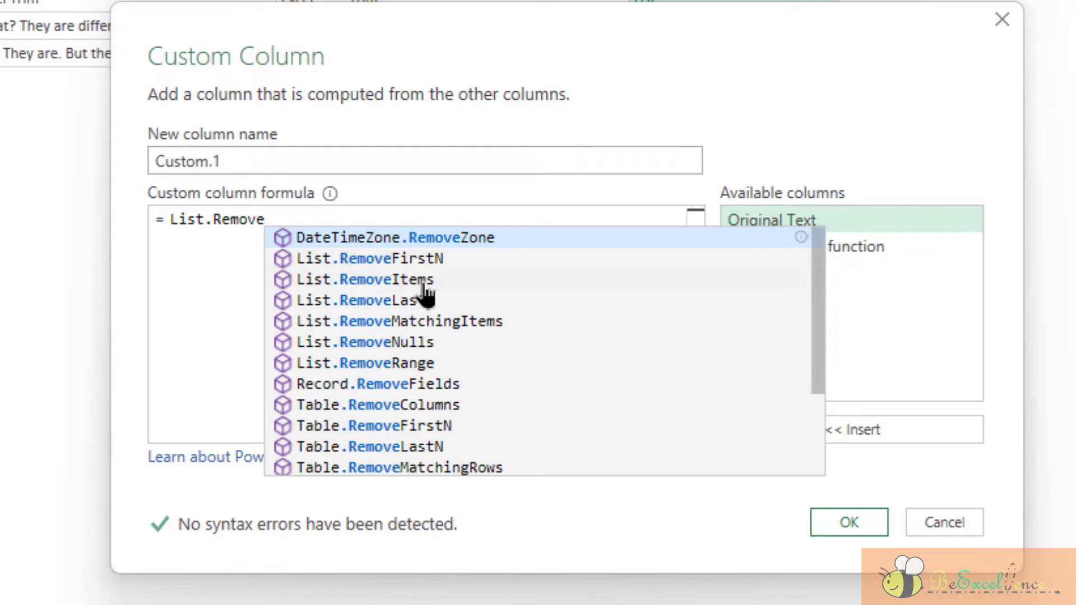
left_click(424, 283)
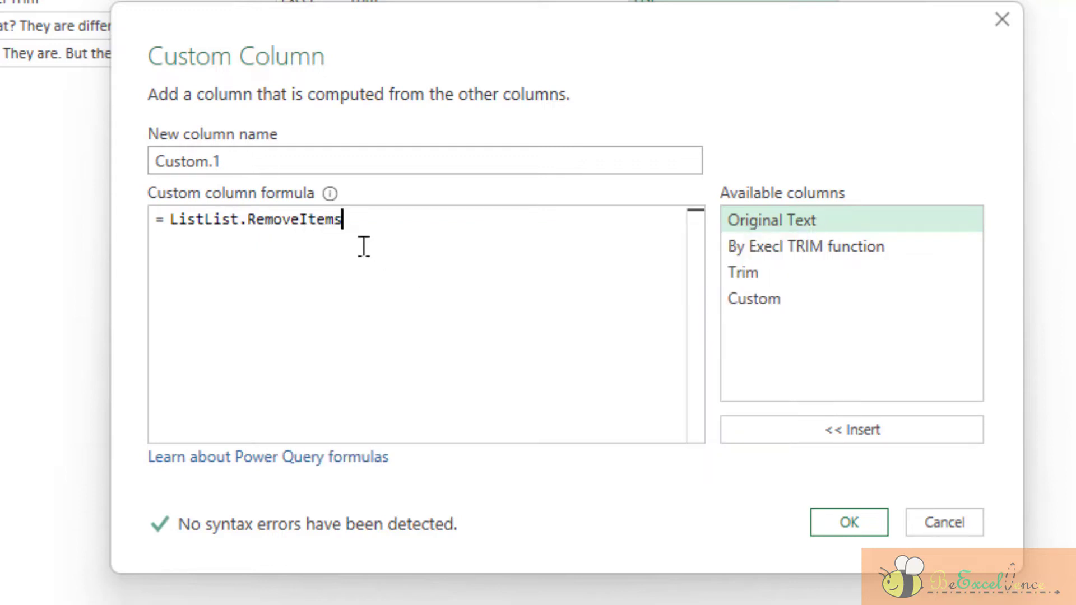
type("(")
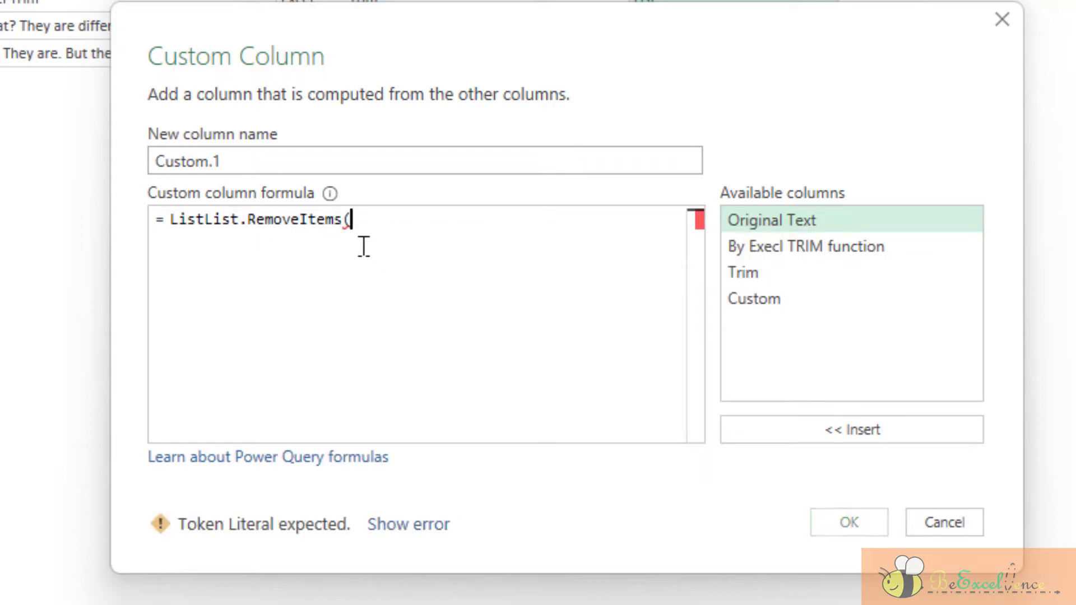
double_click(796, 297)
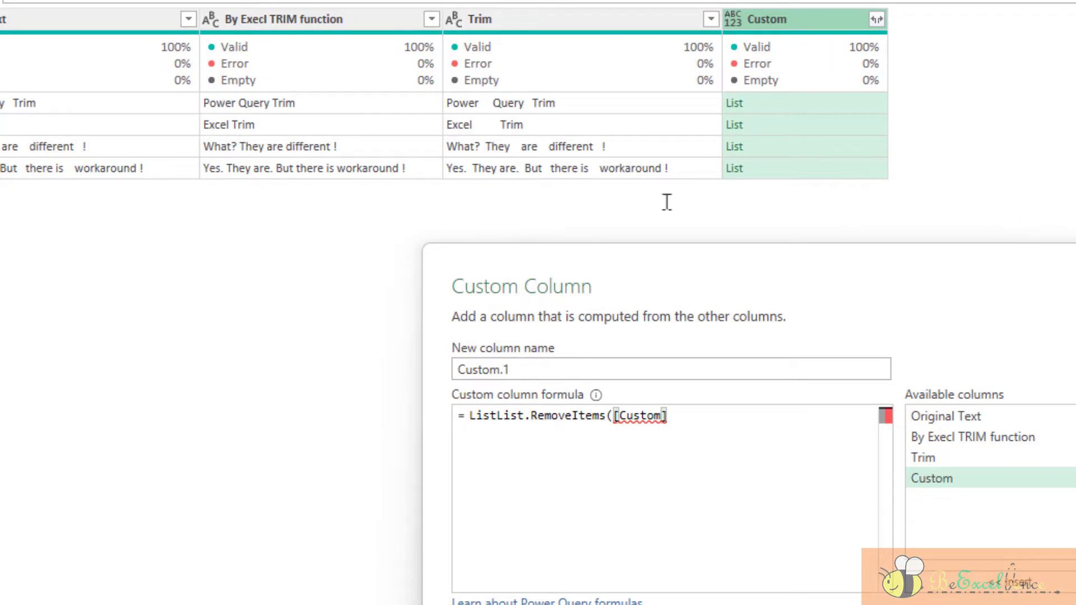
double_click(496, 415)
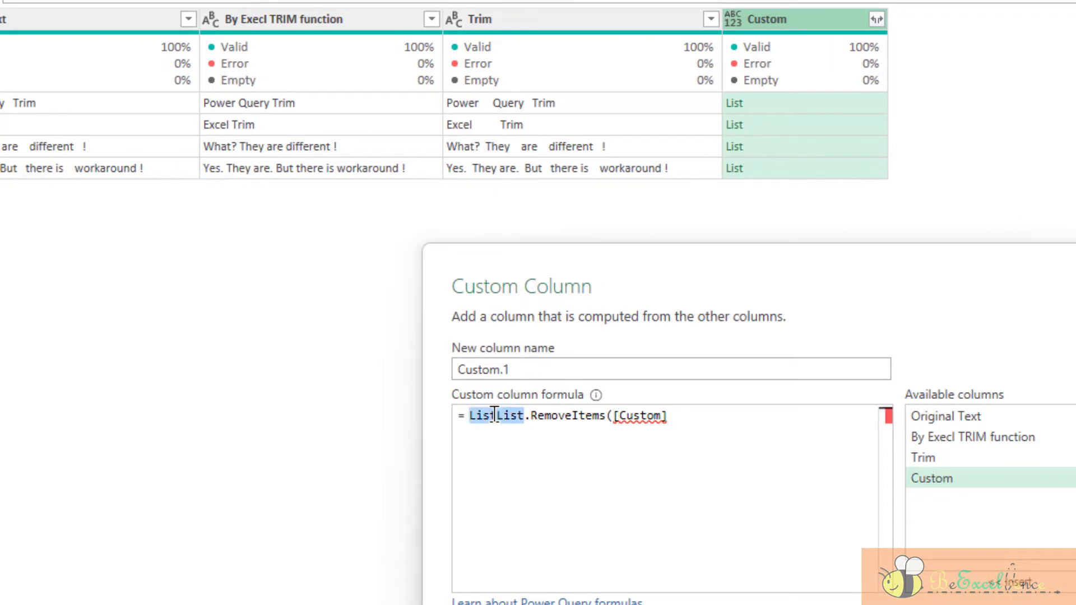
key("BackSpace")
type("List")
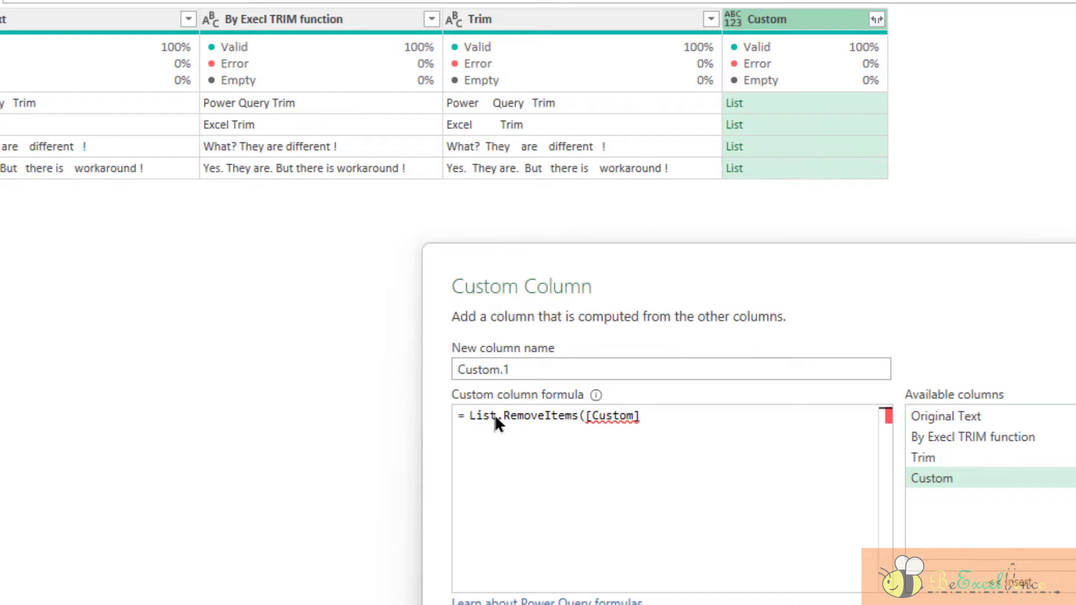
Finish the formula with {""} as the items to remove and add the Custom.1 column
left_click(779, 434)
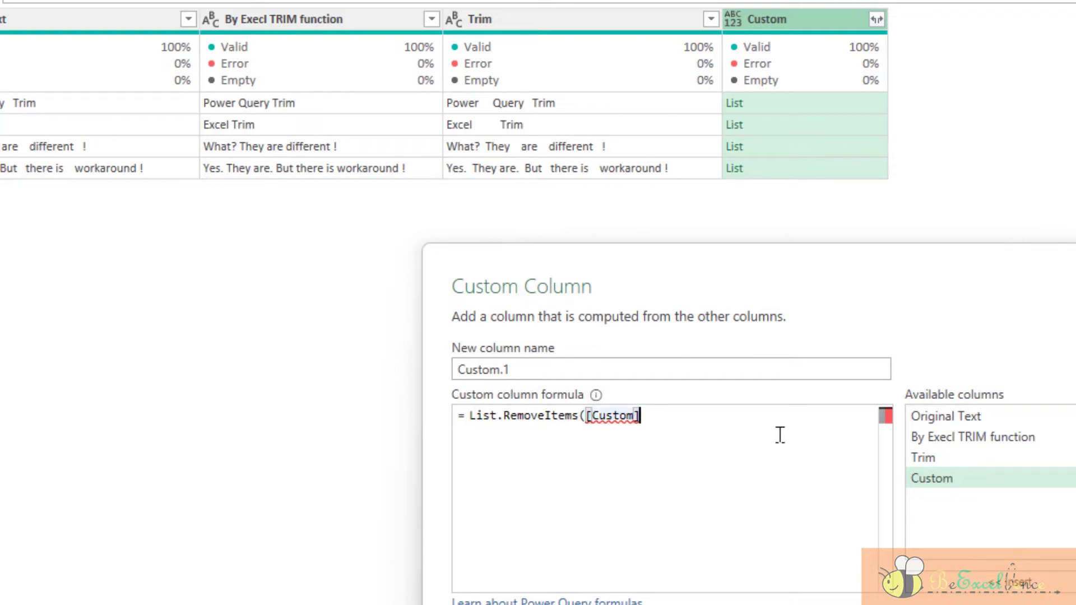
type(",")
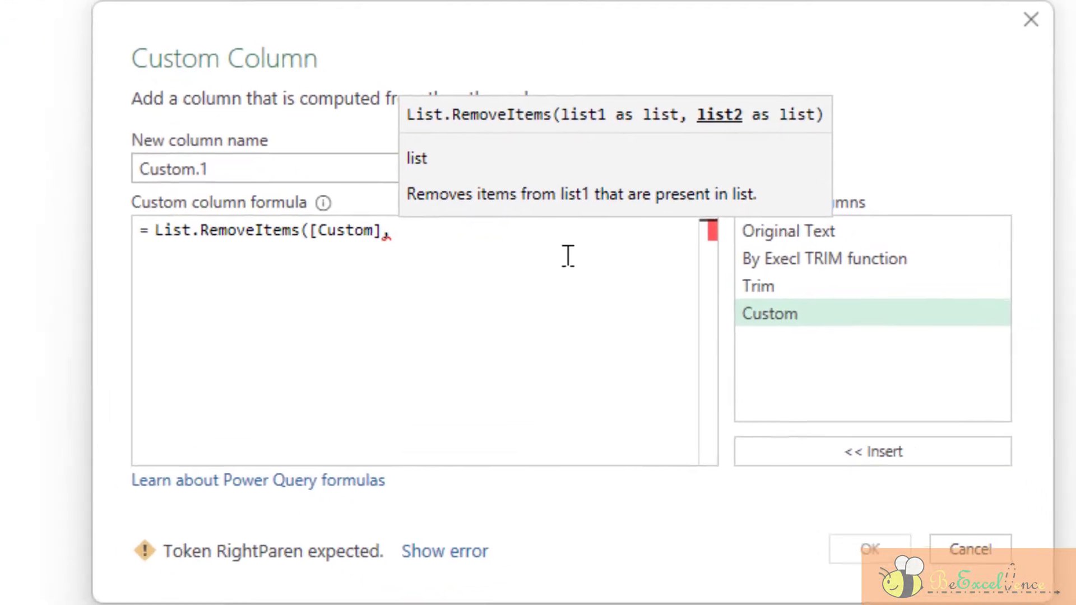
type(" {}")
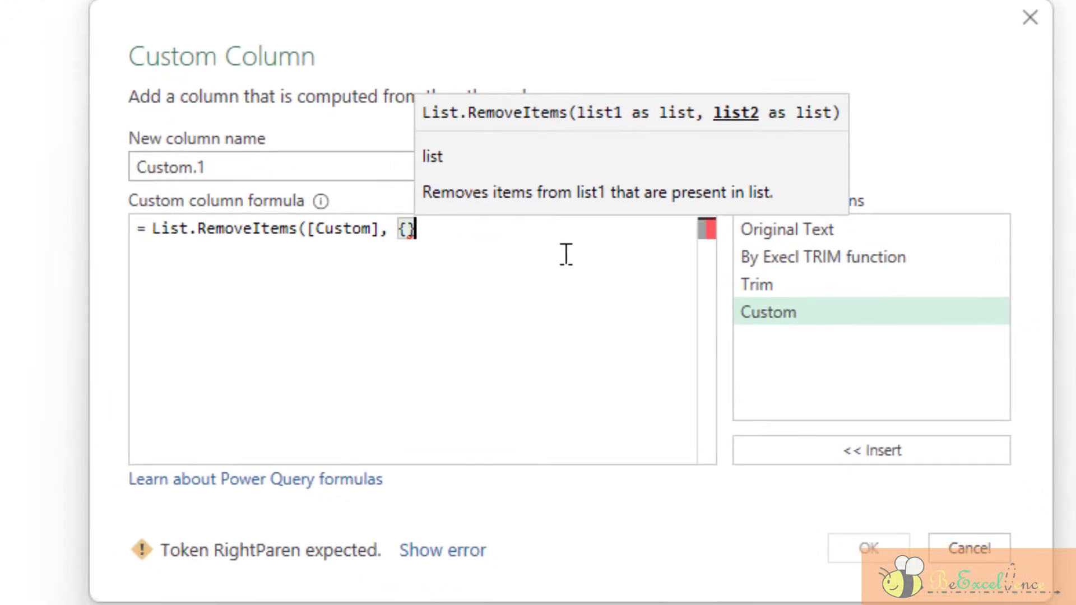
key("Left")
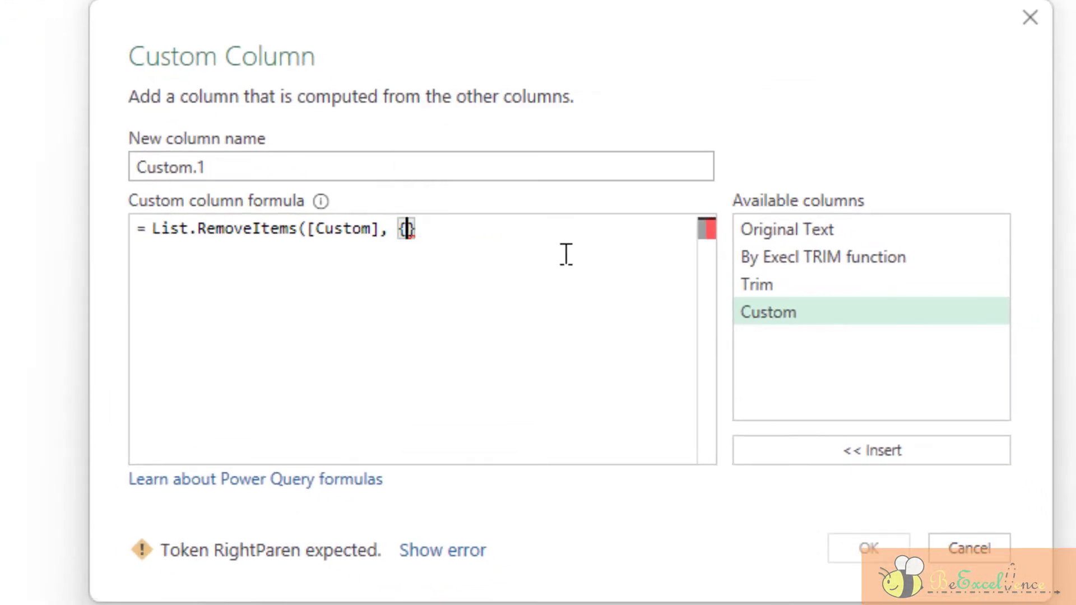
type("\"")
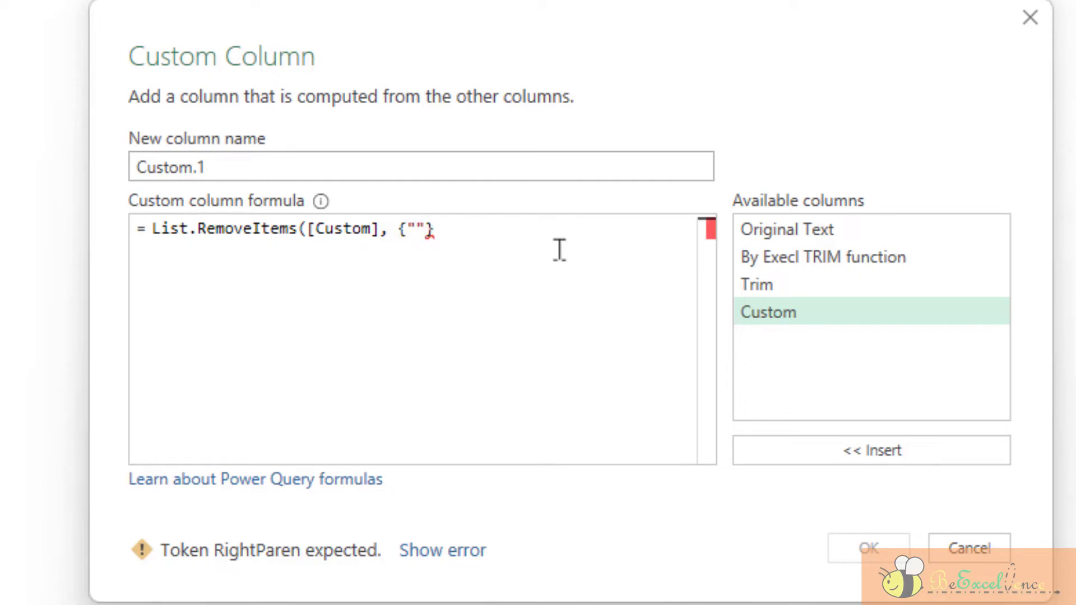
left_click(522, 225)
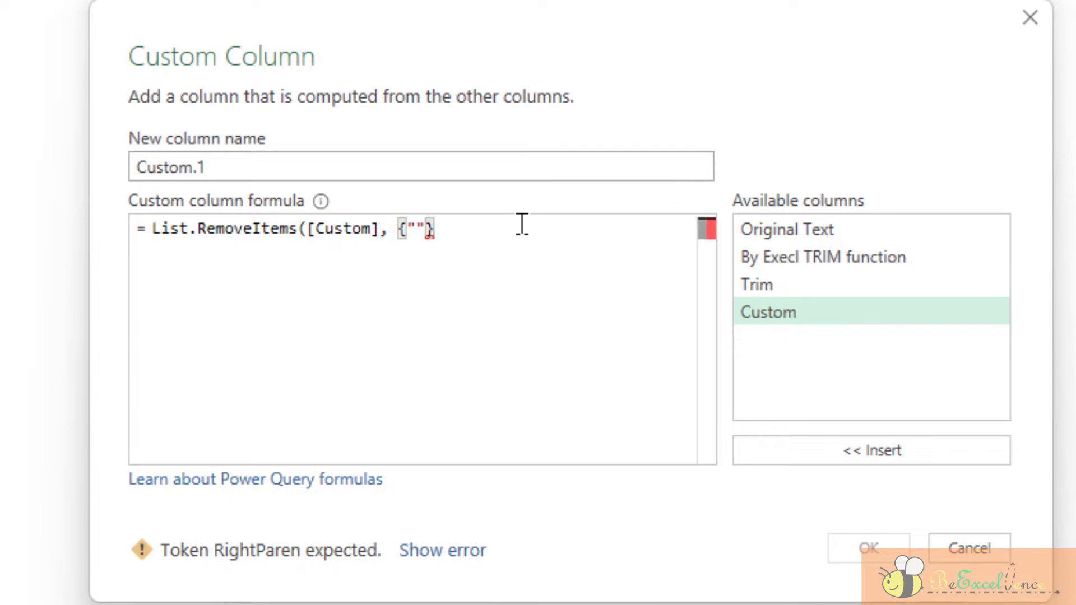
type(")")
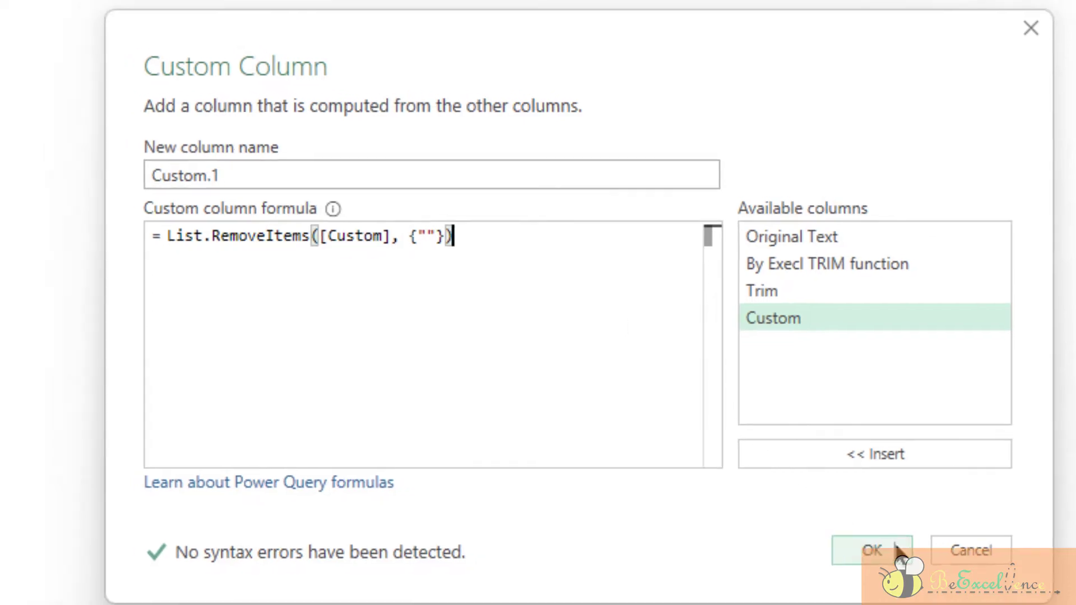
left_click(891, 546)
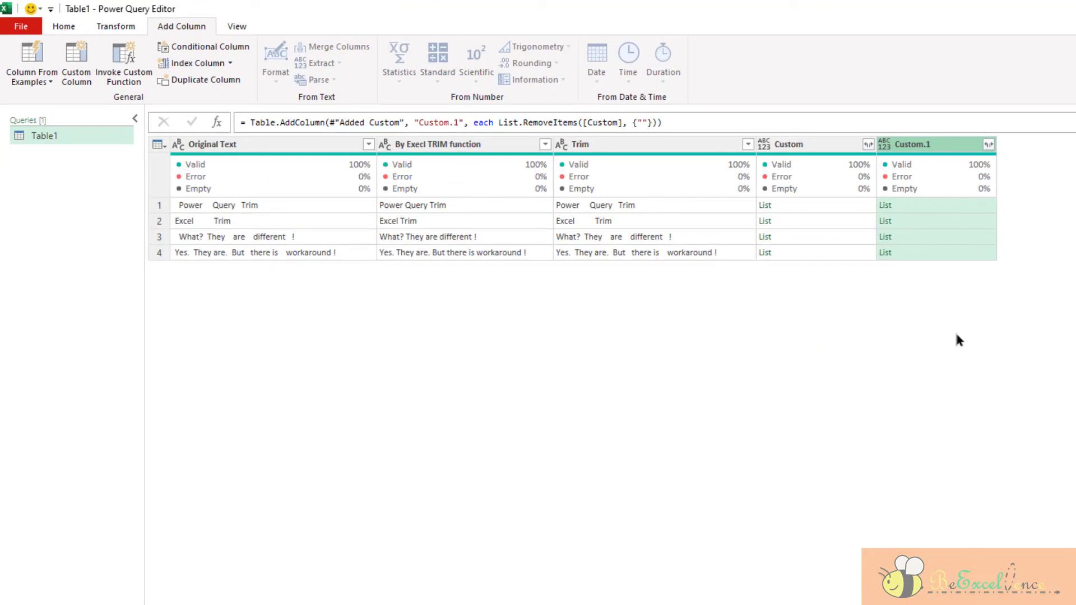
Preview the Custom.1 lists for rows 1–4, comparing row 1 with the blank-filled Custom list
left_click(950, 213)
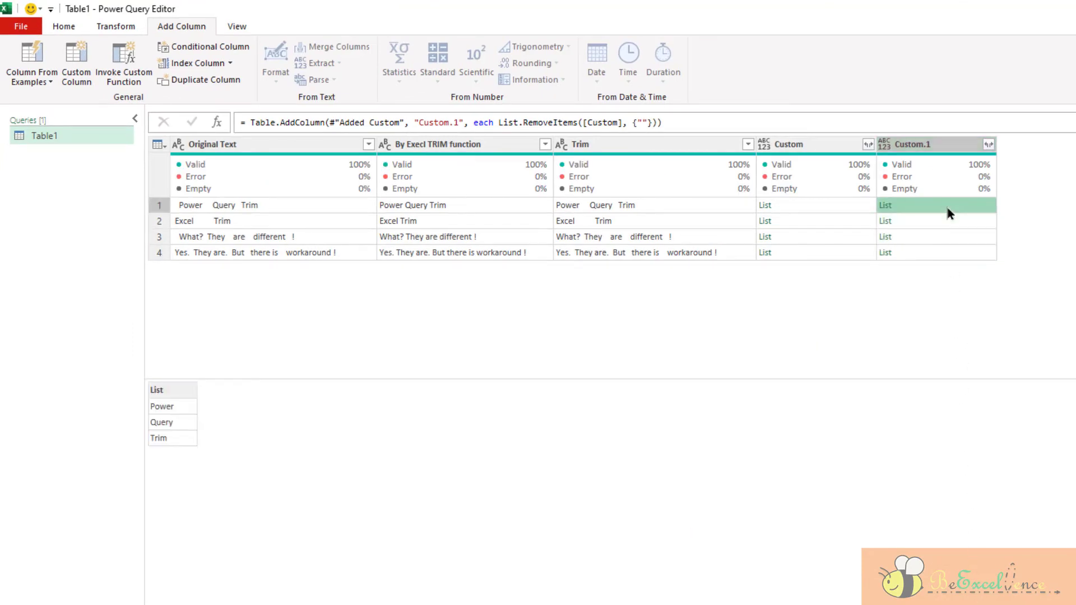
left_click(815, 213)
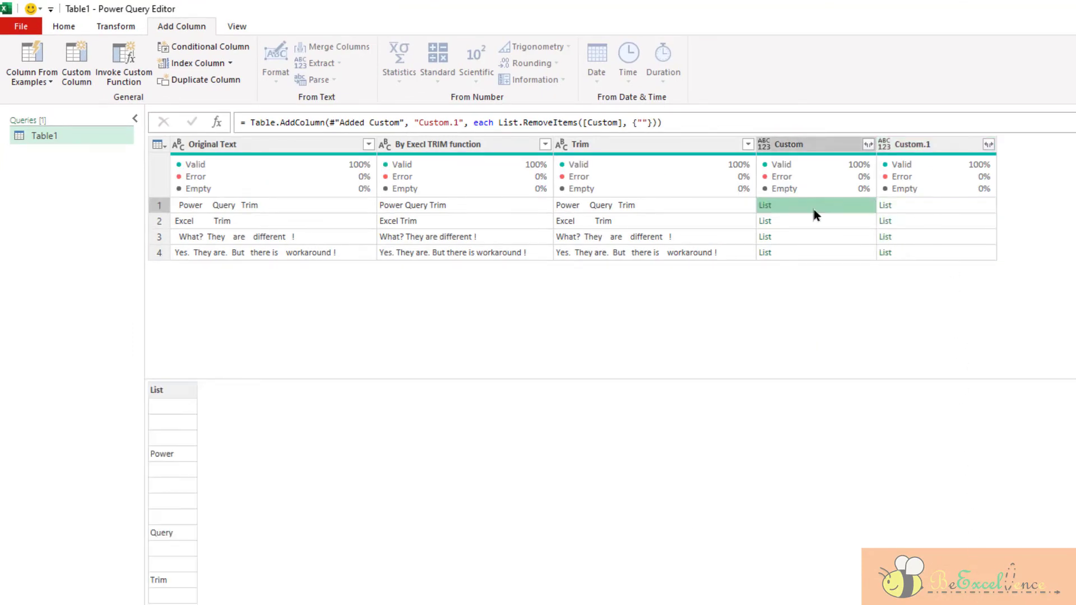
left_click(927, 209)
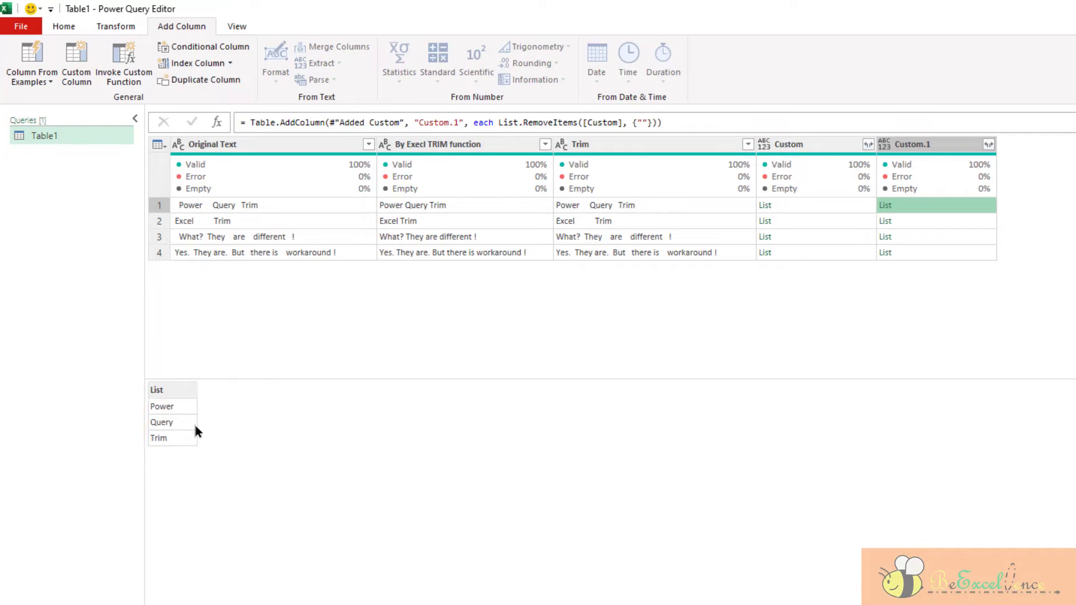
left_click(918, 223)
left_click(926, 237)
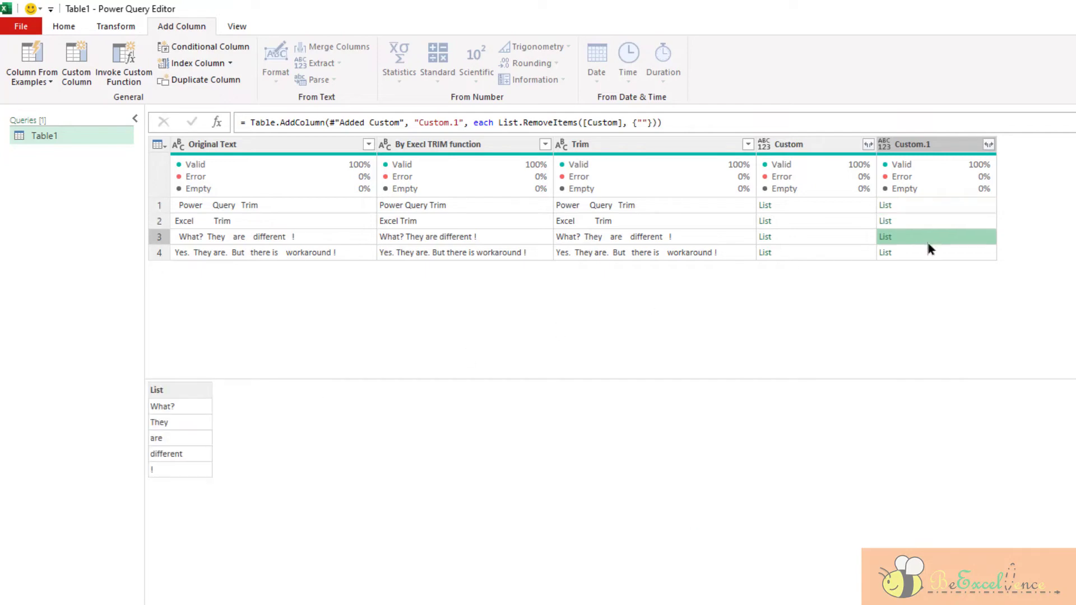
left_click(929, 253)
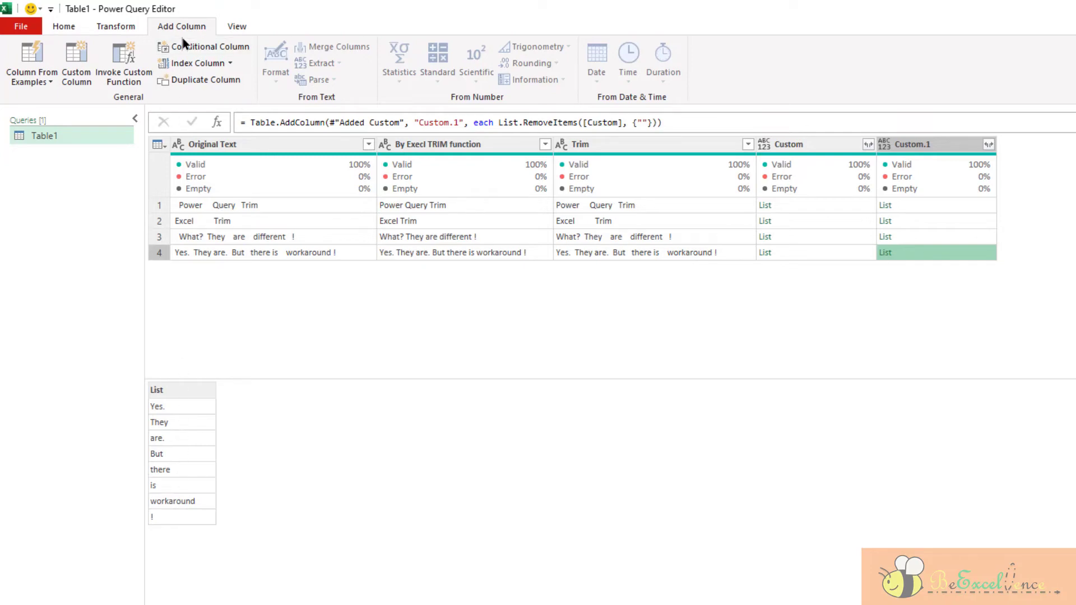
Add a Custom.2 column with = Text.Combine([Custom.1], " ") to rejoin words single-spaced
left_click(83, 79)
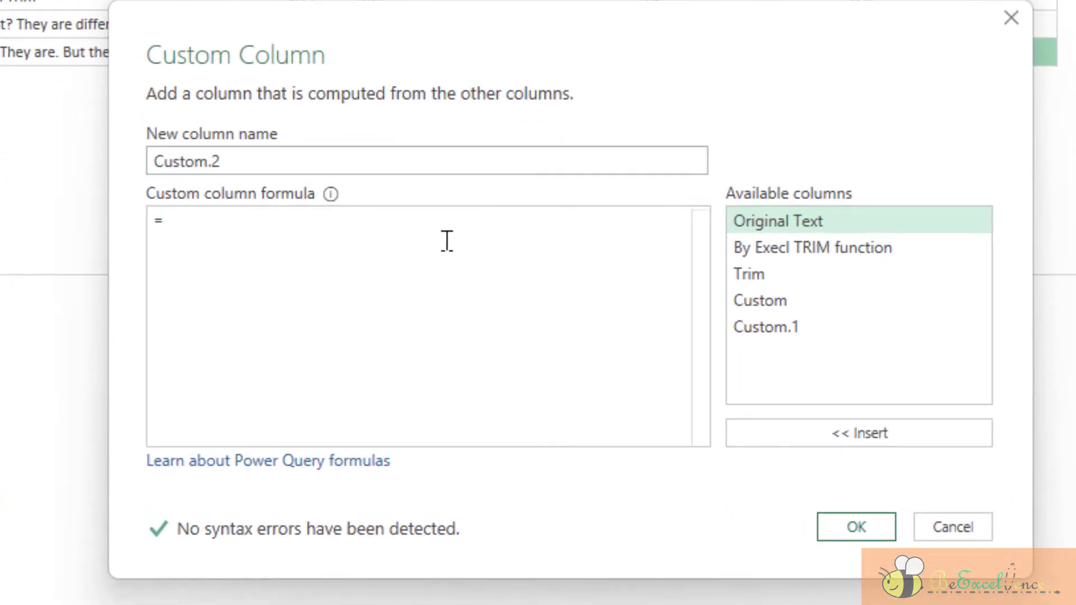
type(" Text")
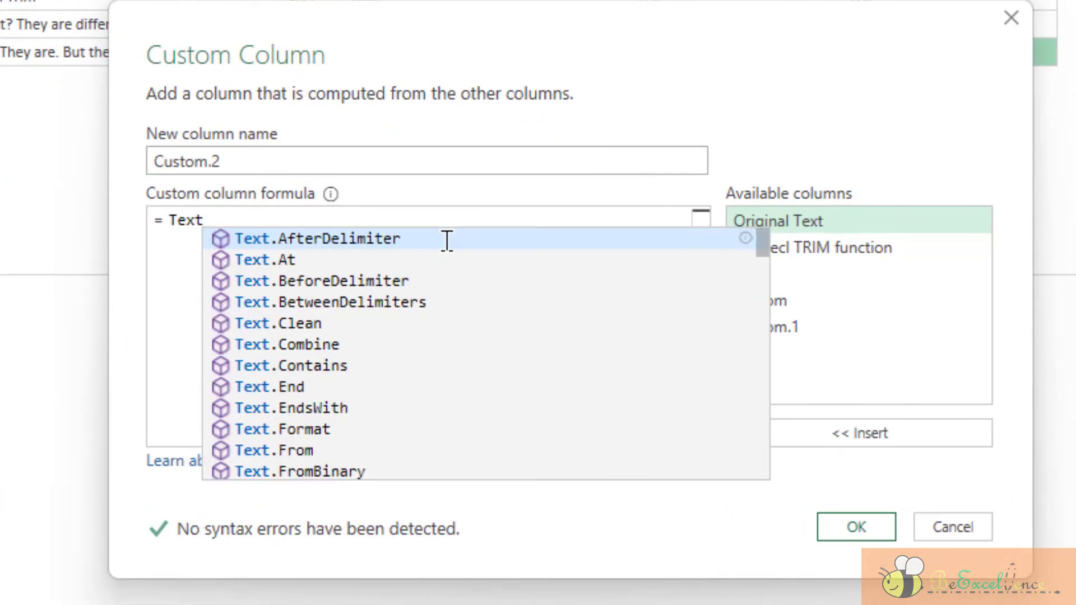
type(".Con")
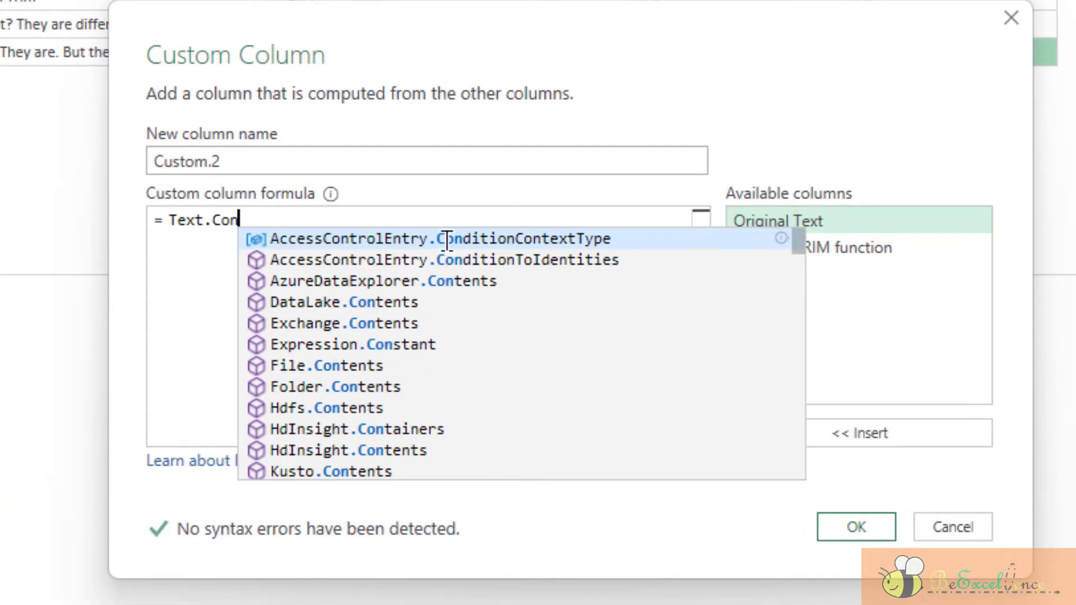
key("BackSpace")
type("mbine")
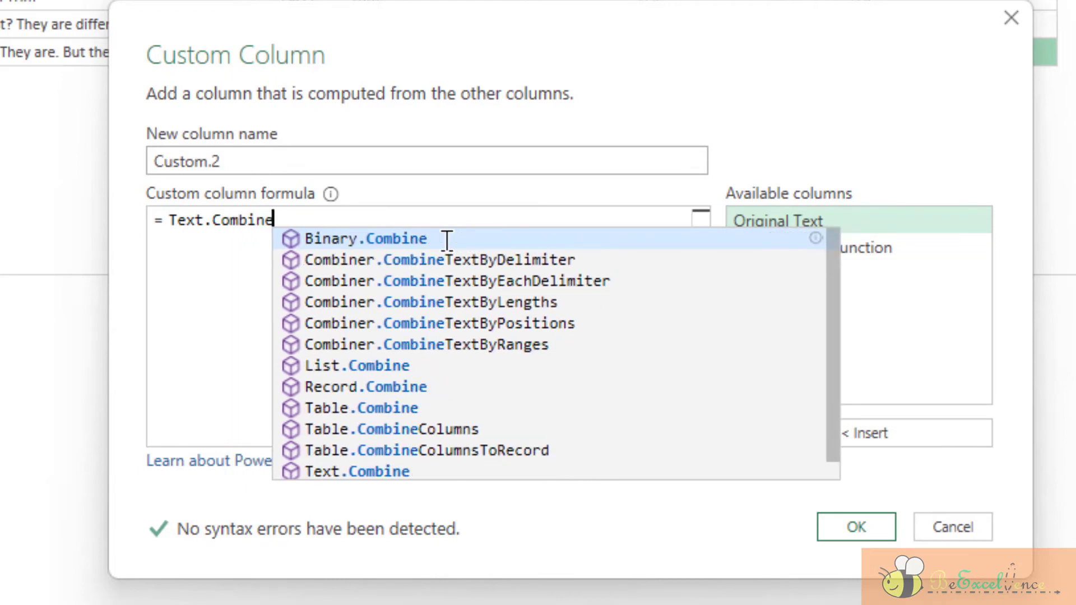
type("(")
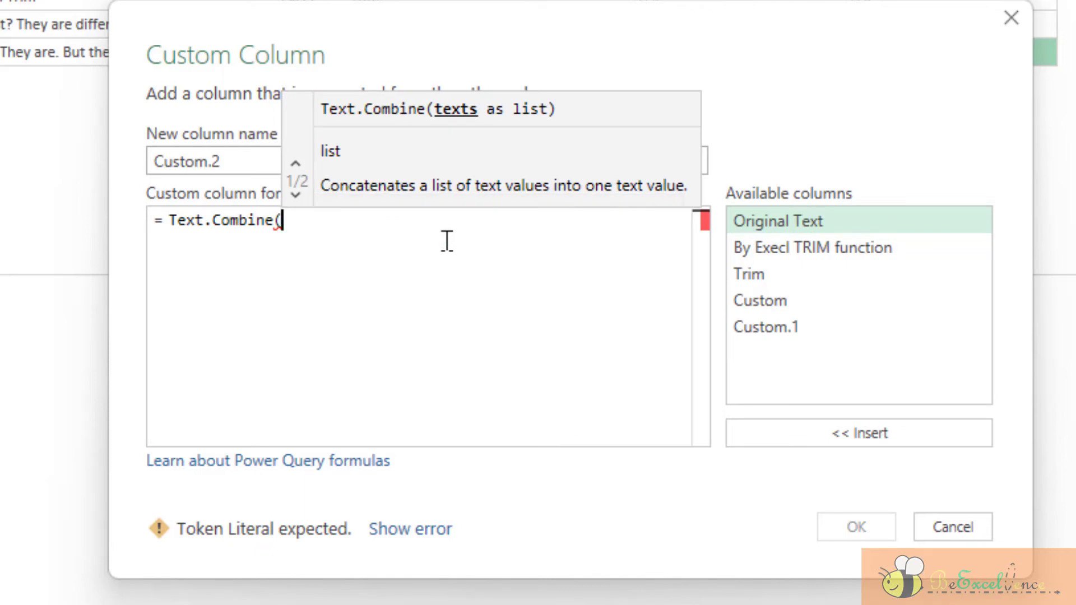
double_click(808, 331)
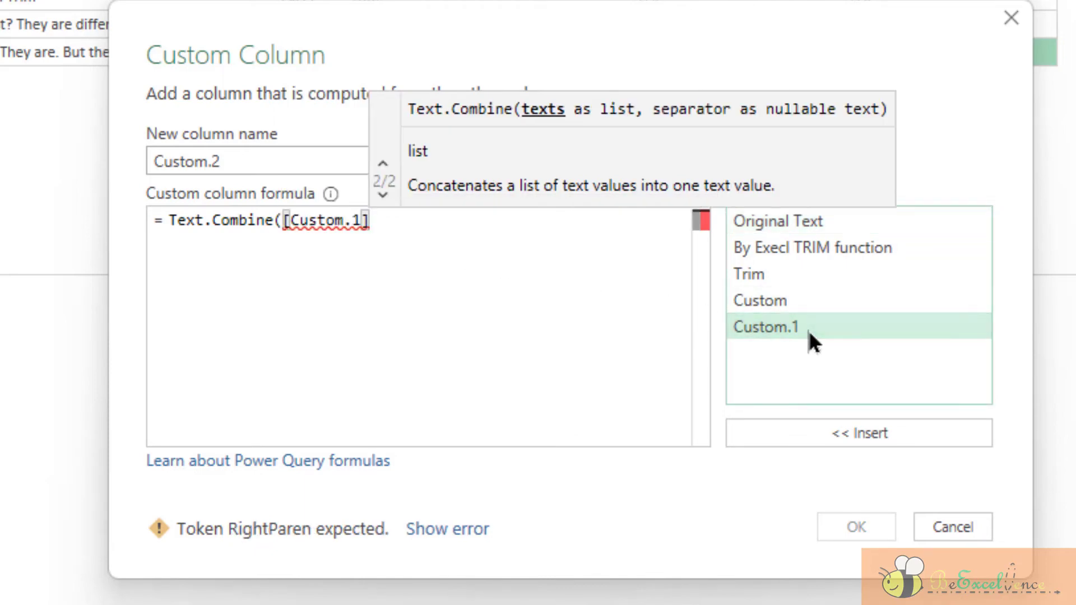
type(", ")
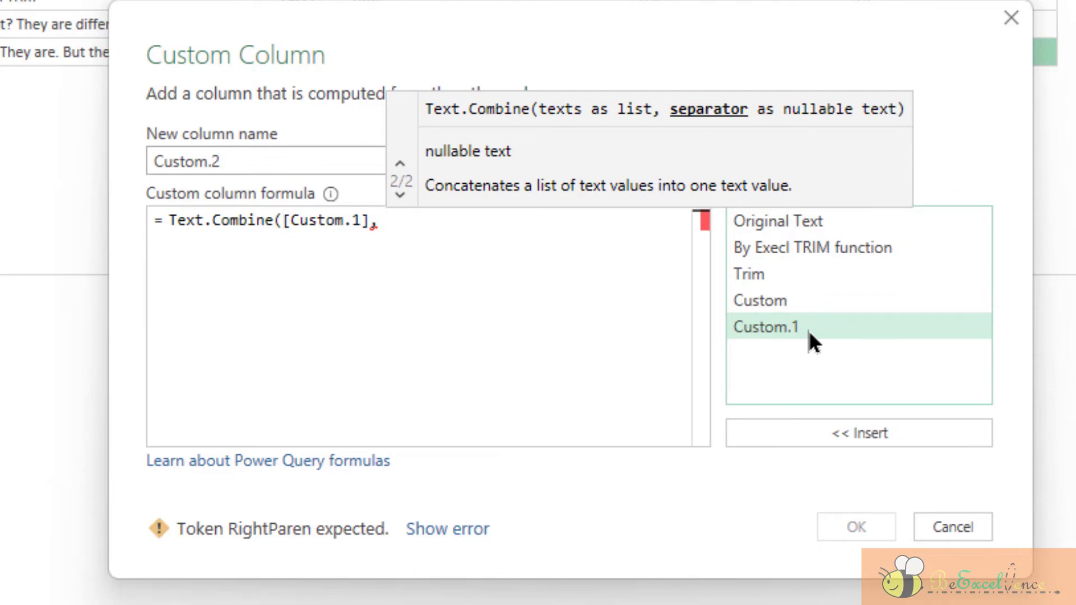
type("\"")
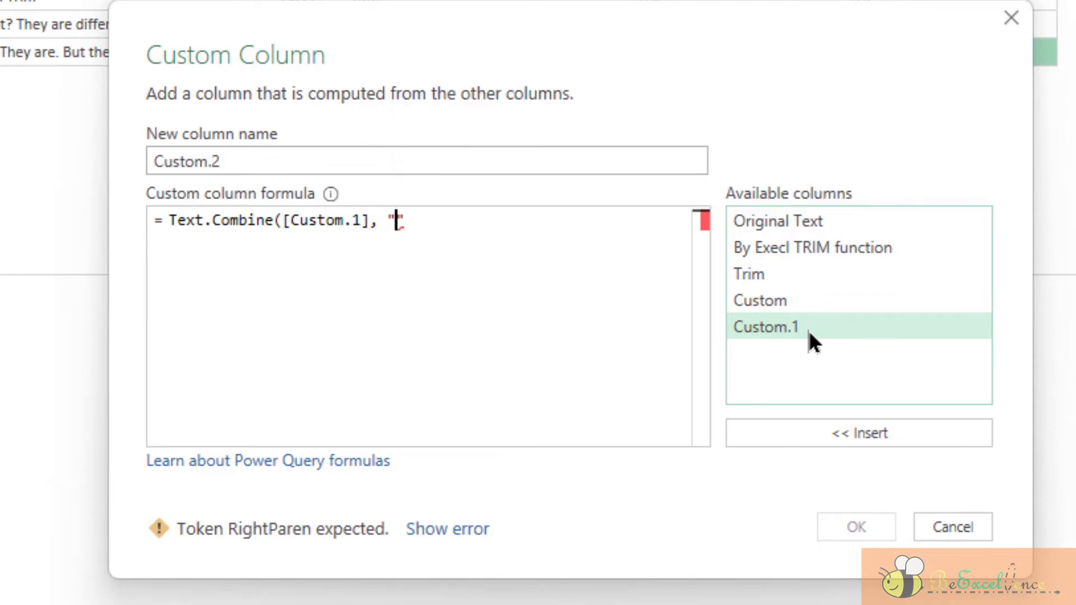
type(" \"")
type(")")
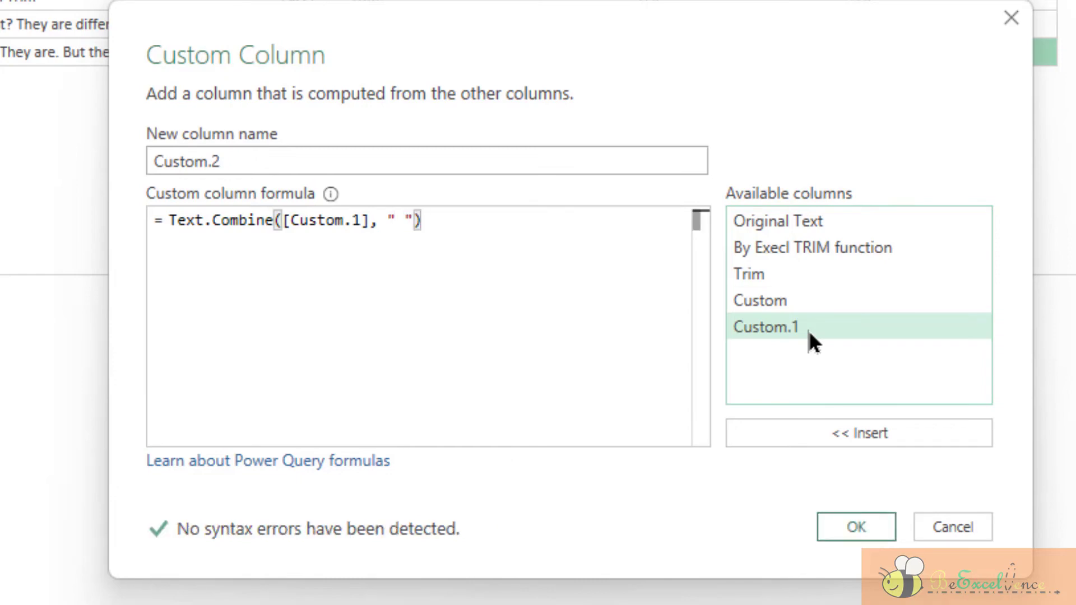
left_click(847, 525)
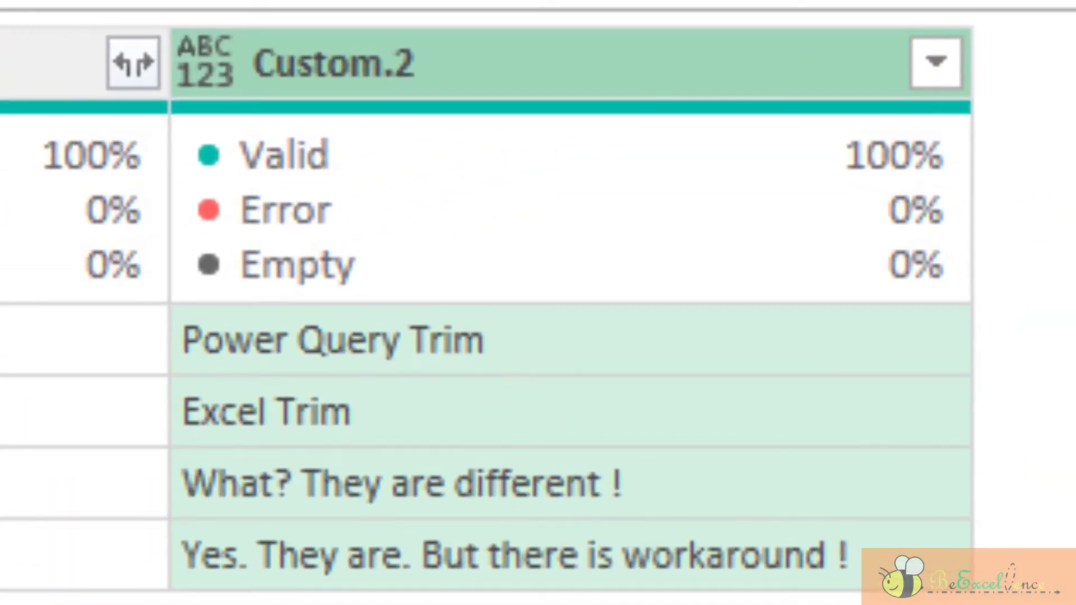
left_click(840, 343)
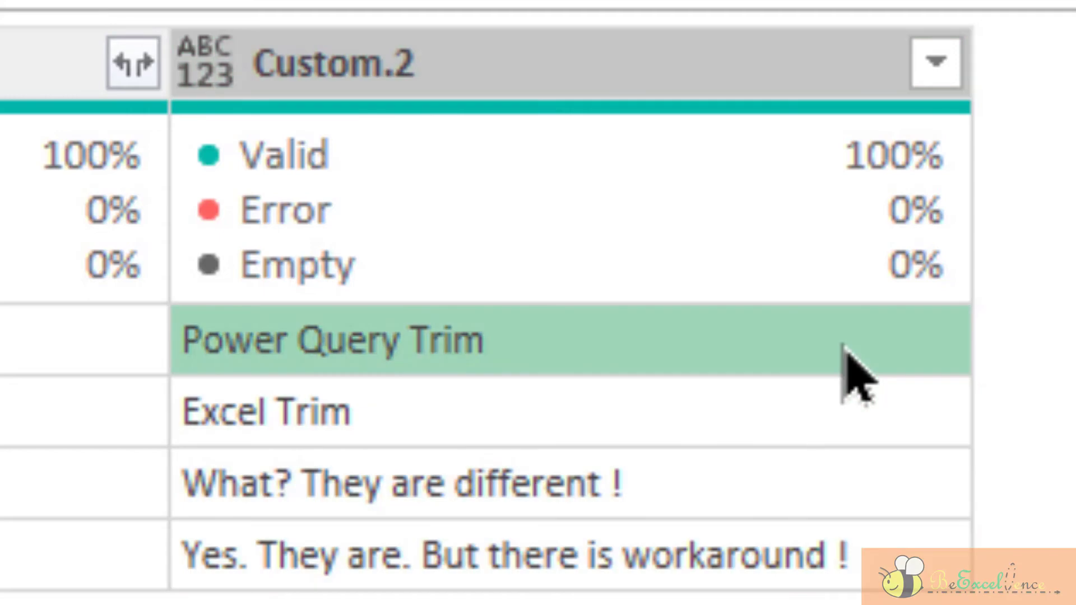
left_click(880, 411)
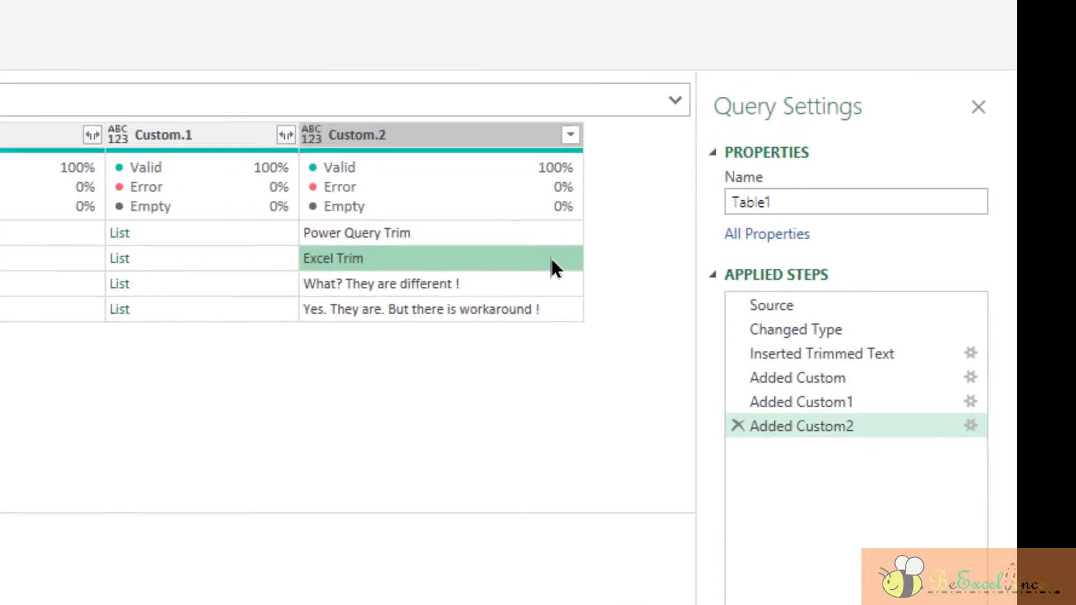
left_click(216, 272)
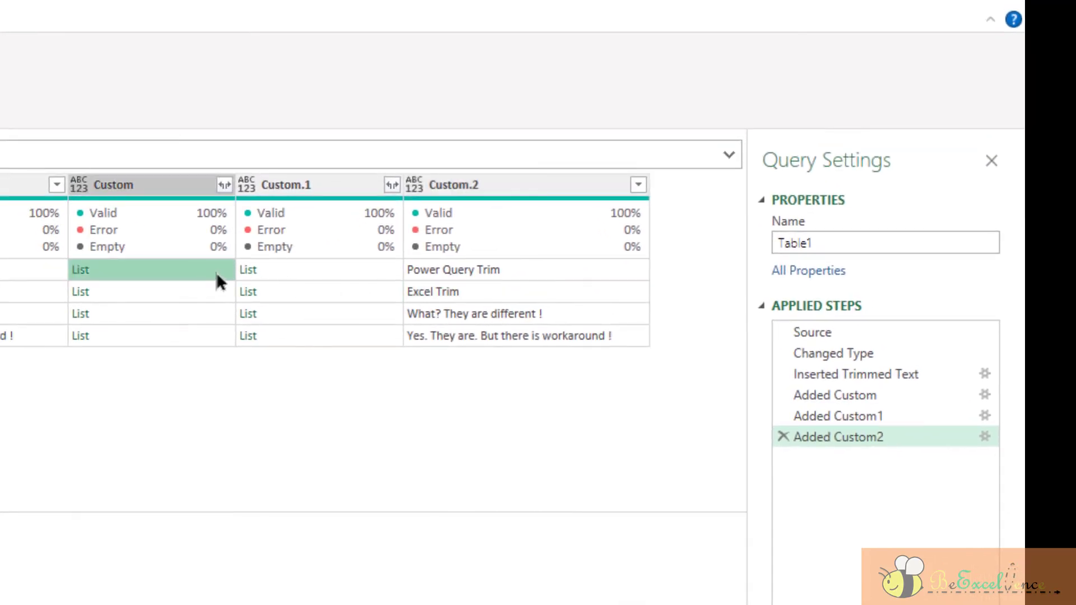
left_click(327, 272)
left_click(518, 268)
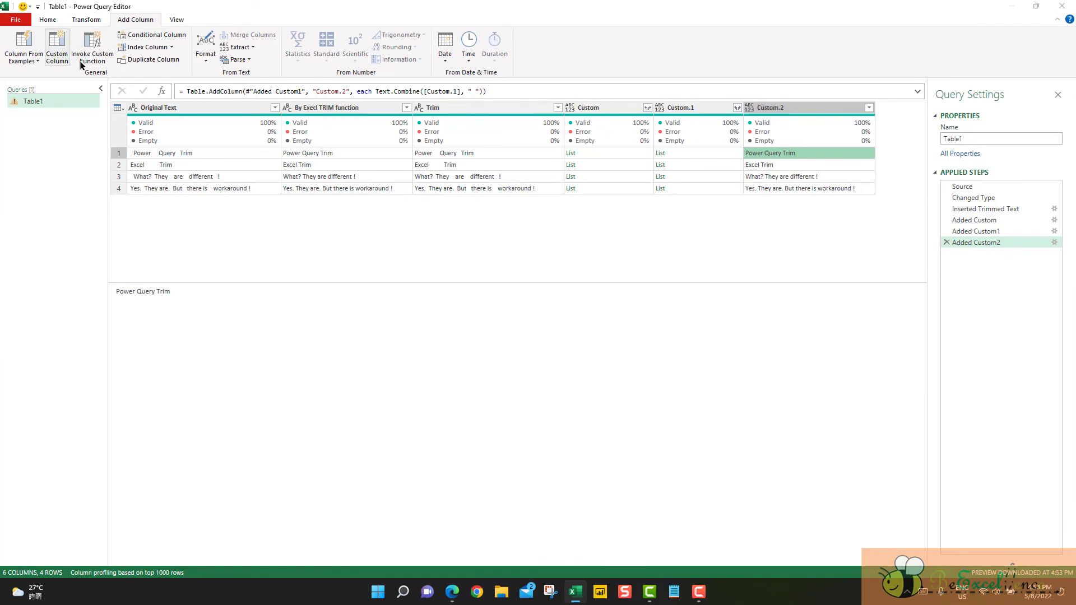
Name a new custom column 'Trim Like Excel in PQ with one formula'
left_click(64, 56)
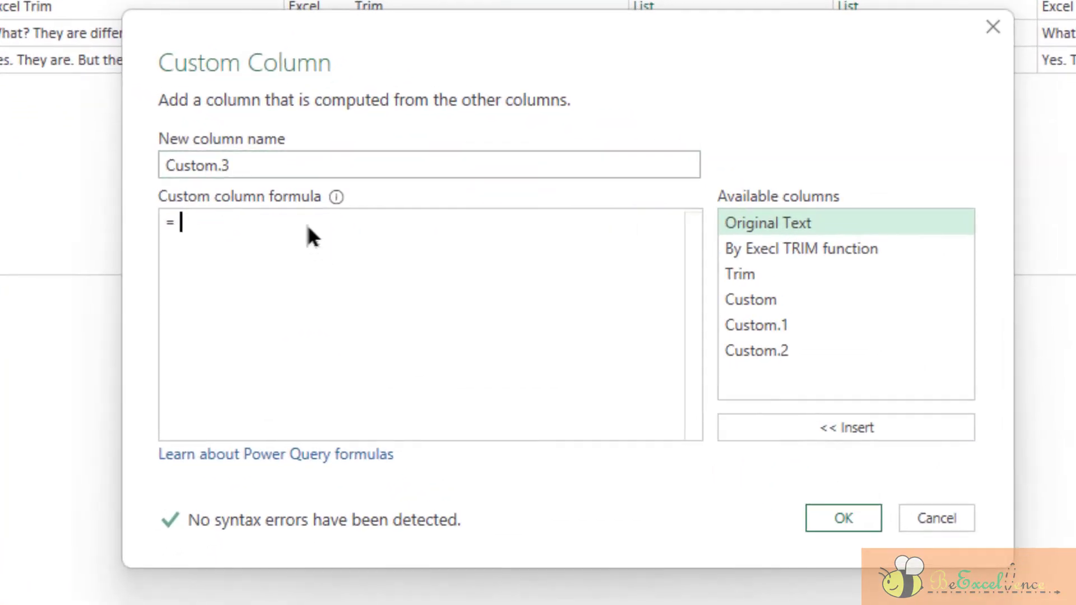
left_click(269, 163)
key("ctrl+a")
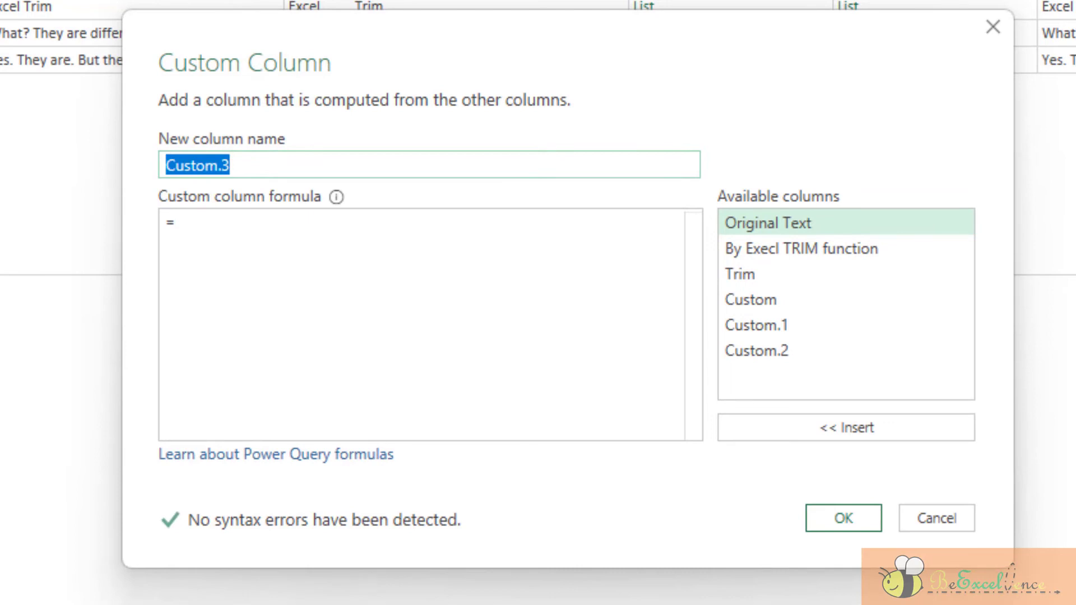
type("Trim Lik")
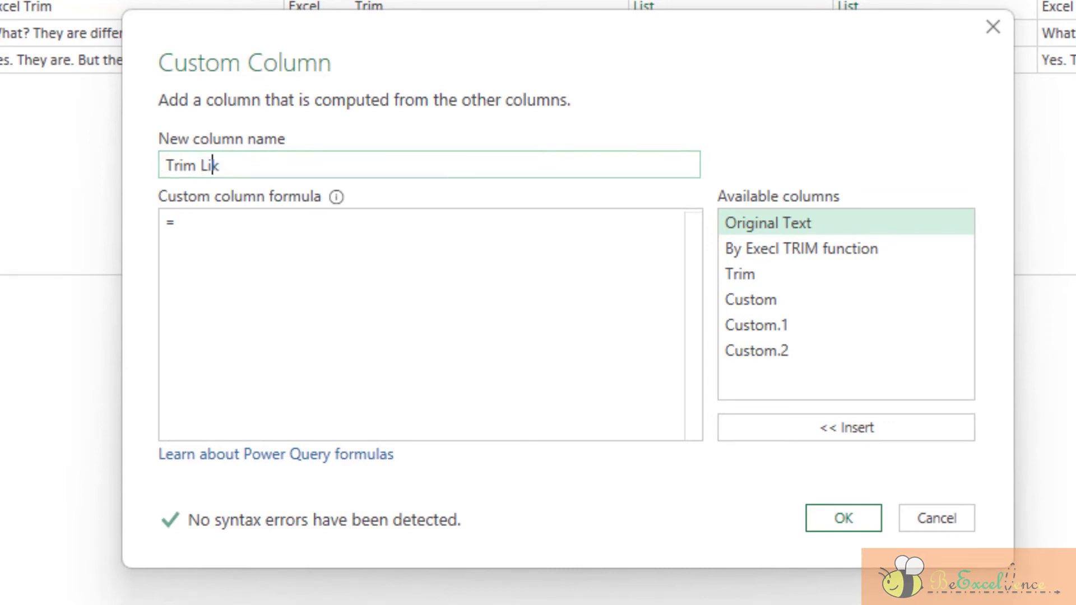
type("e Excel in")
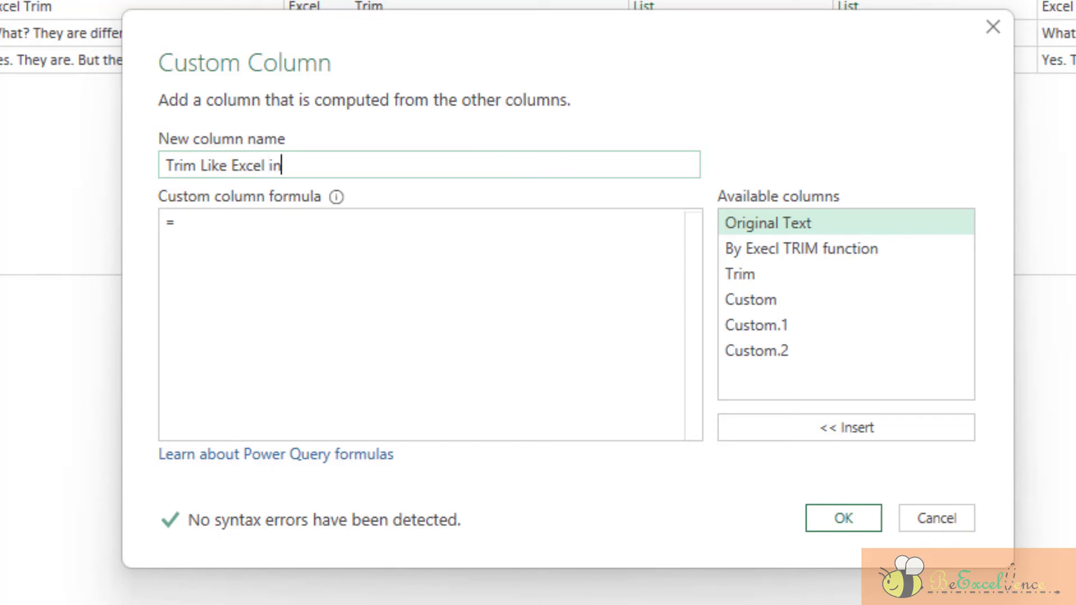
type(" PQ with o")
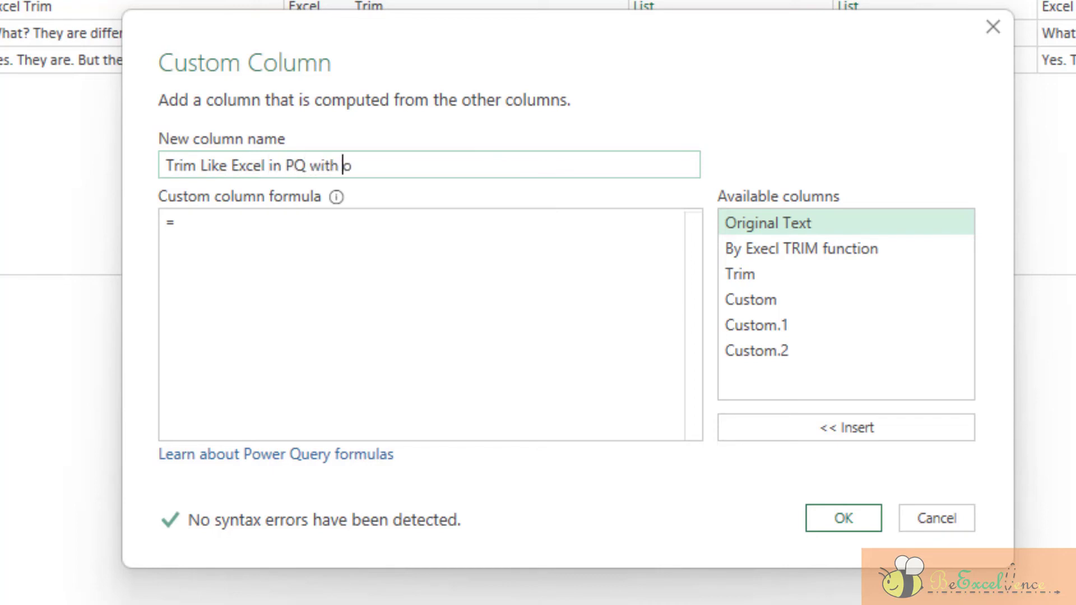
type("ne formula")
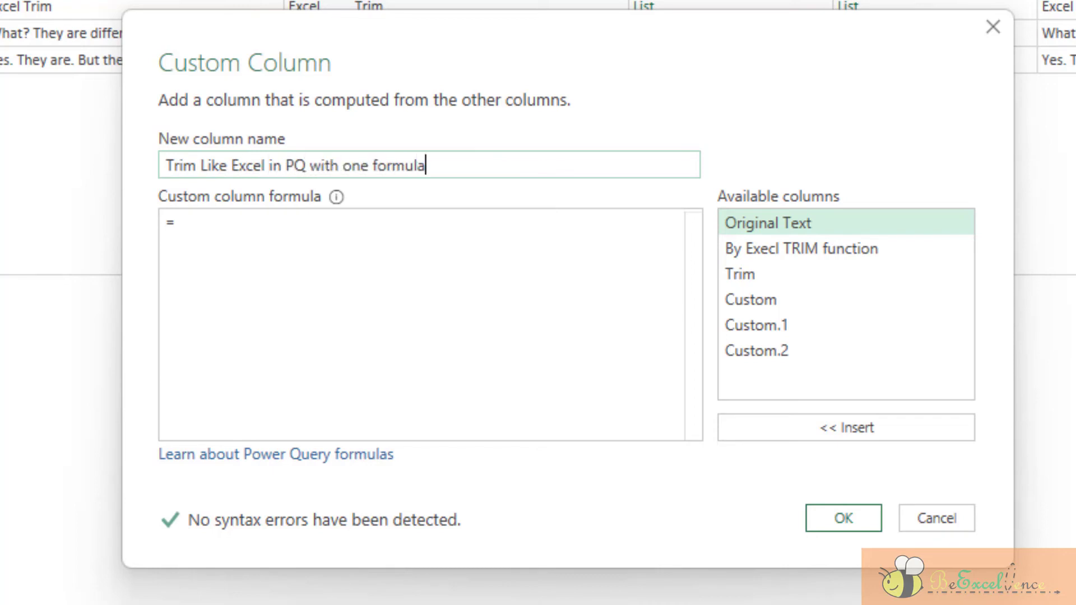
Enter Text.Split([Original Text], " ") as the column's formula and begin wrapping it
left_click(312, 243)
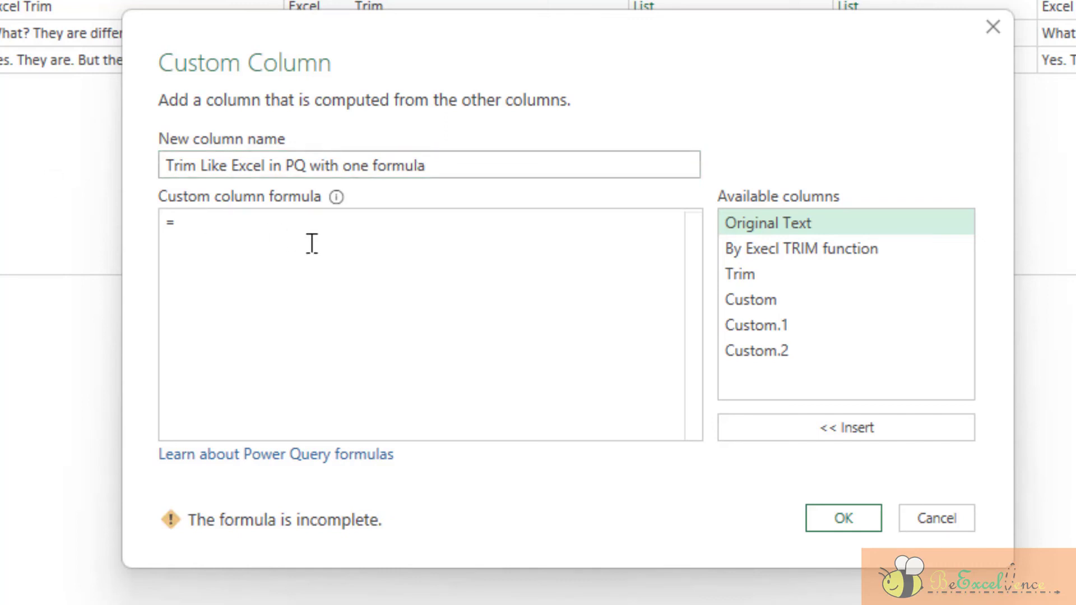
type("Text")
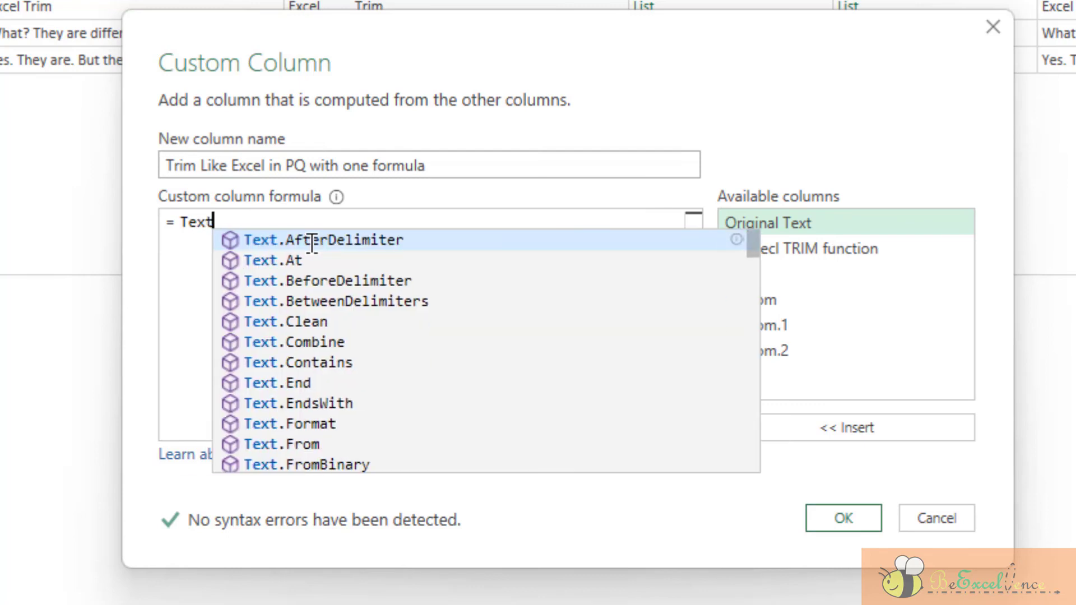
type(".Split(")
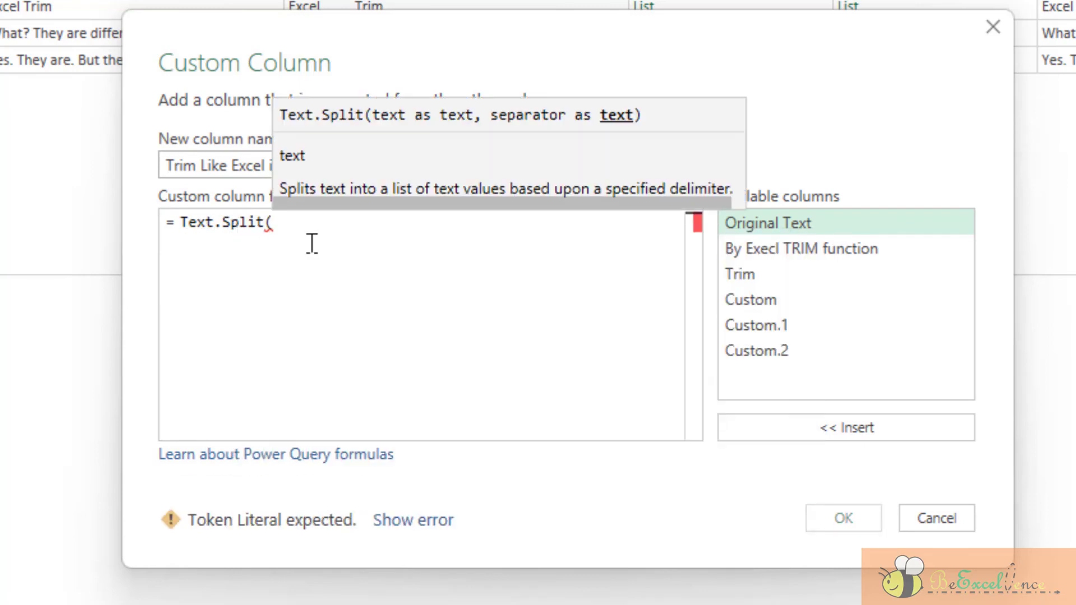
double_click(807, 223)
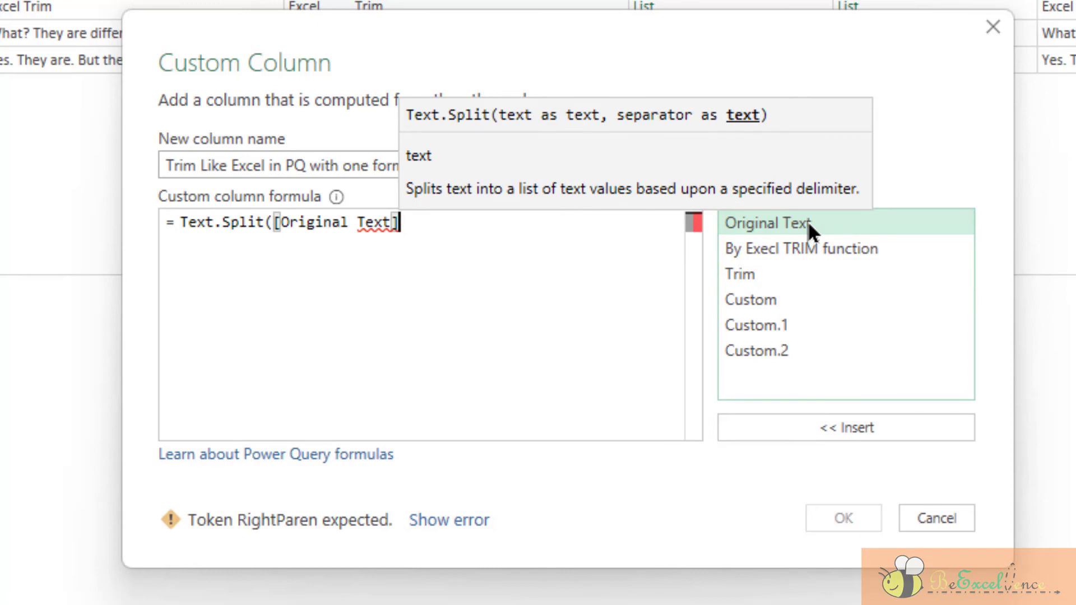
type(", \" ")
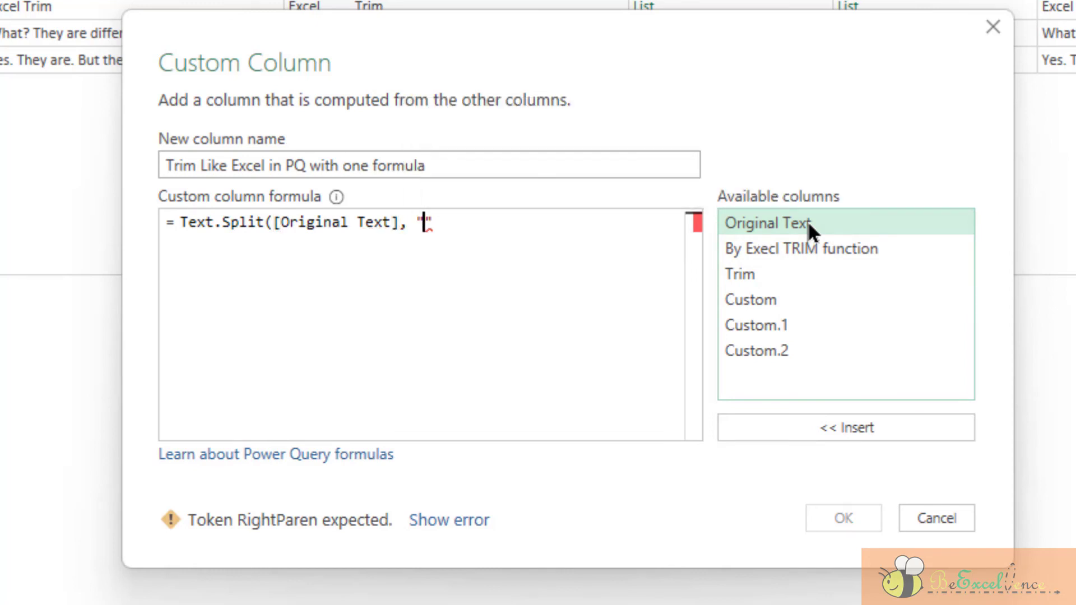
type("\")")
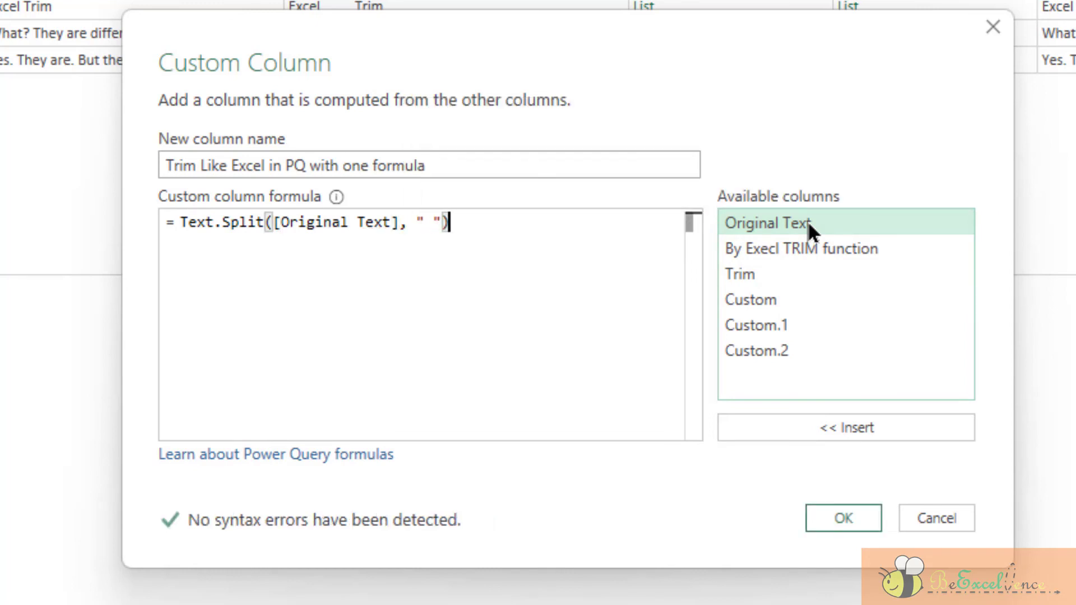
left_click(180, 221)
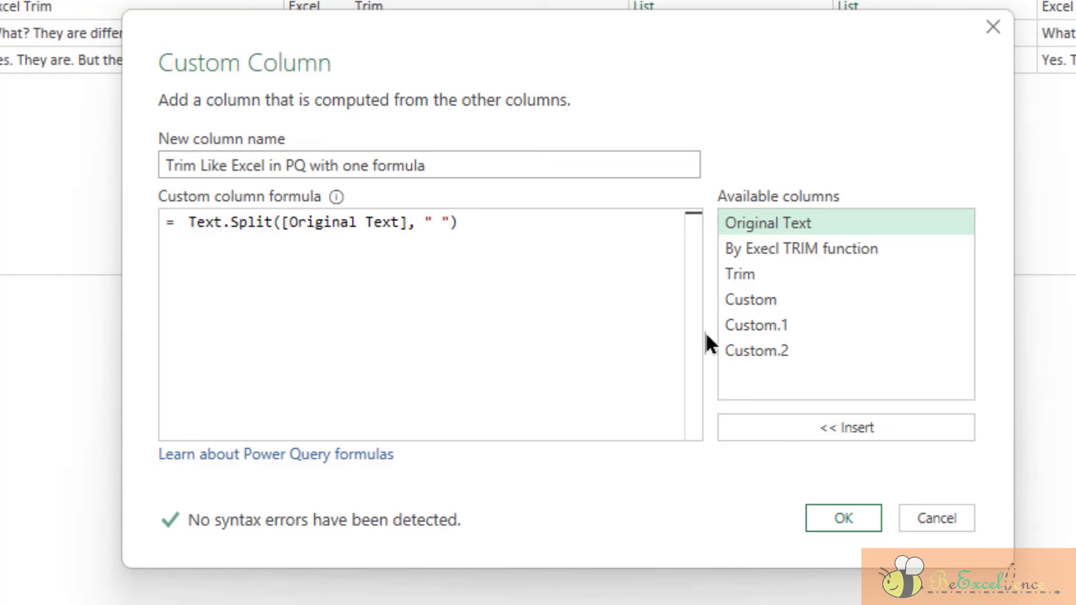
type("Re")
Wrap the Text.Split formula in List.RemoveItems(..., {""}) to drop empty pieces
key("BackSpace")
key("BackSpace")
type("List.Red")
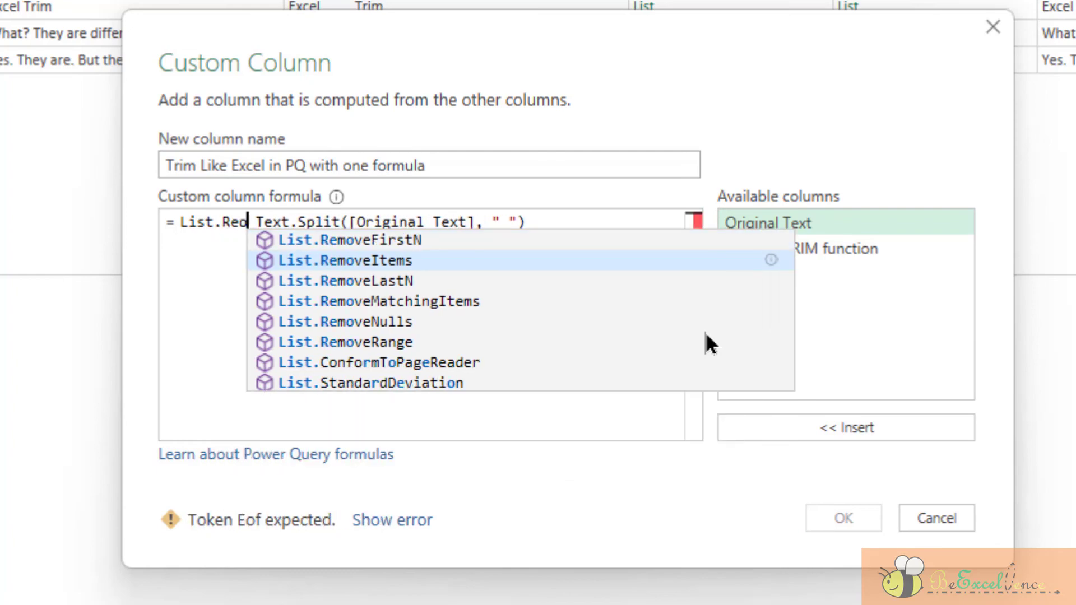
key("BackSpace")
type("mov")
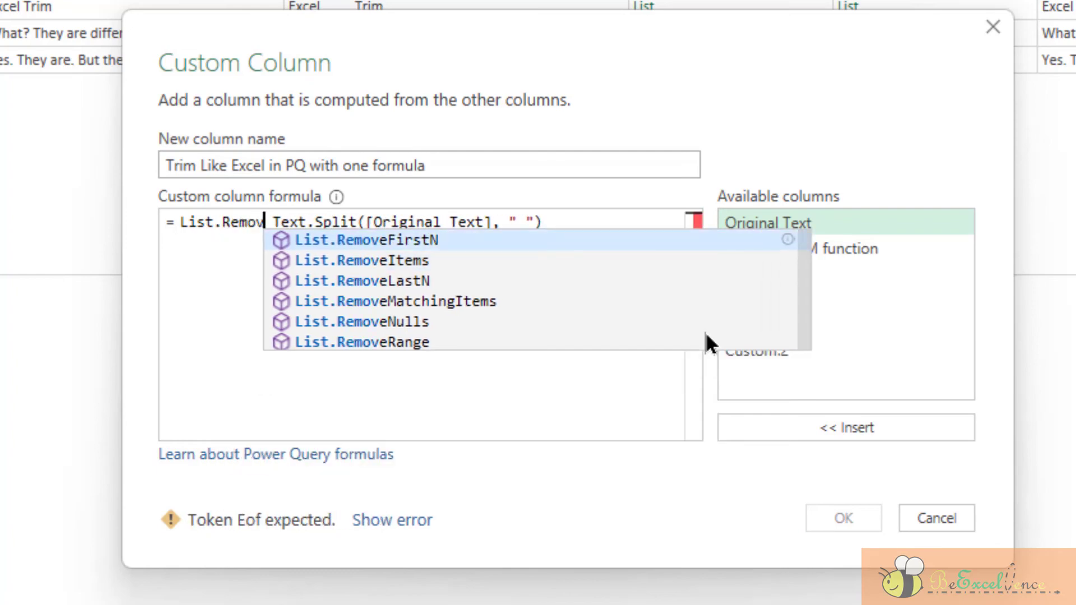
type("eItems(")
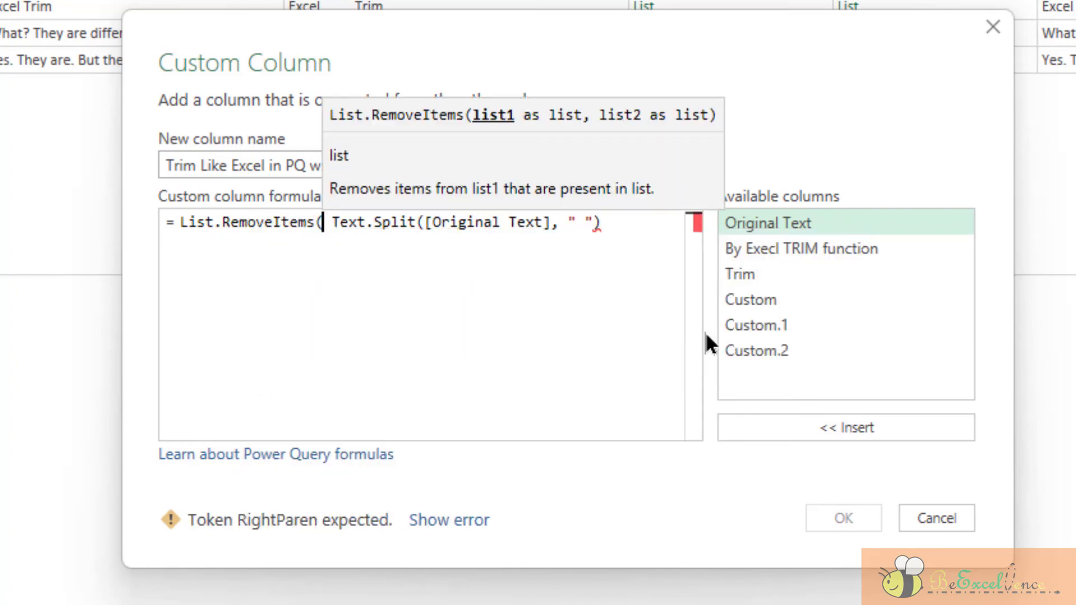
left_click(637, 225)
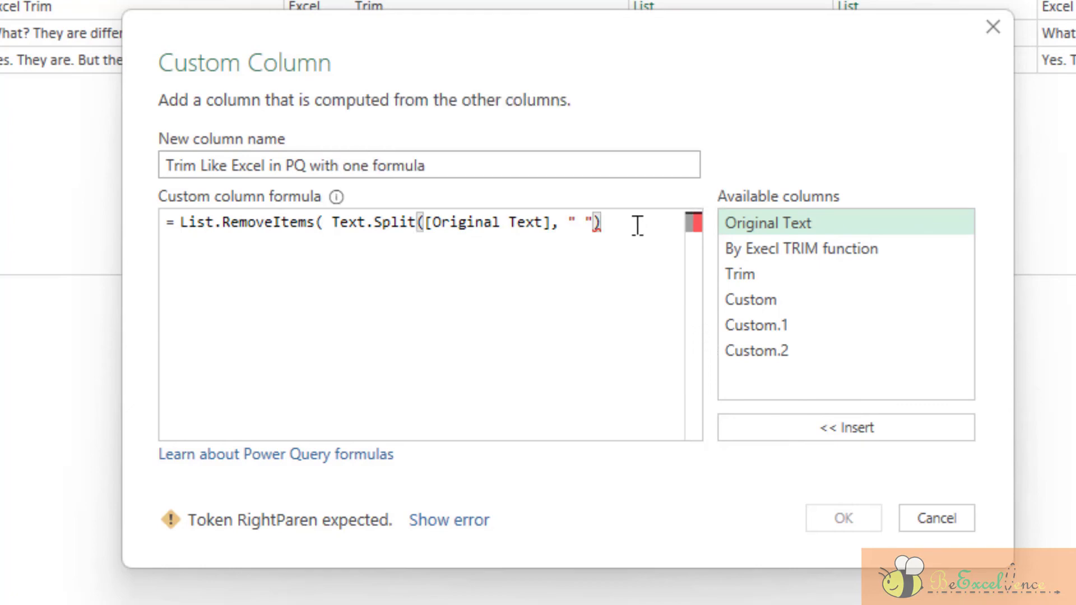
type(", ")
type("{}")
type("\"\"}")
type(")")
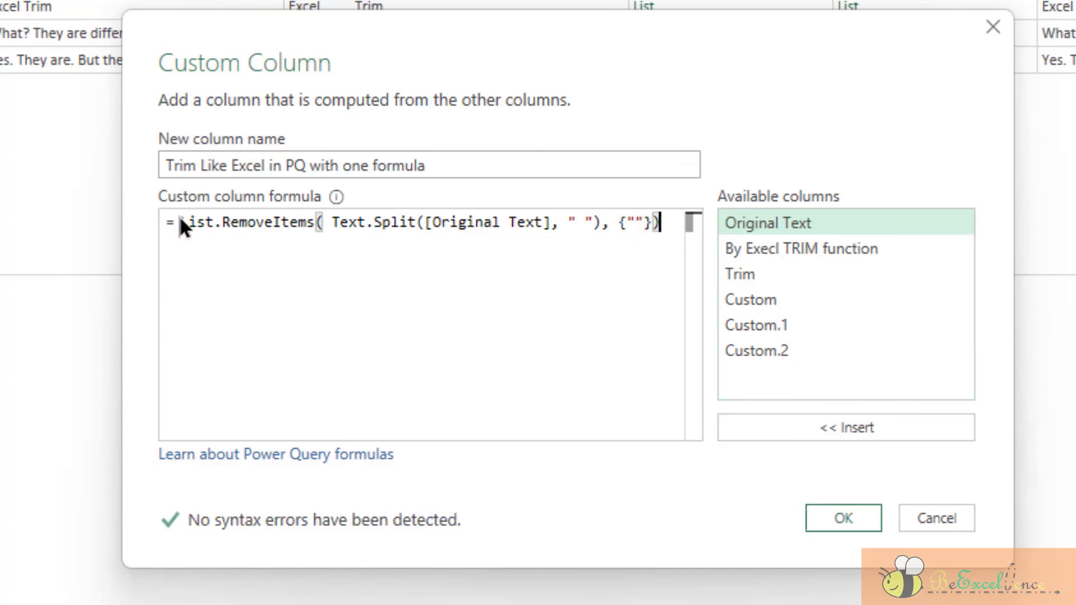
Wrap the whole formula in Text.Combine(..., " ") to rejoin words with single spaces
left_click(180, 220)
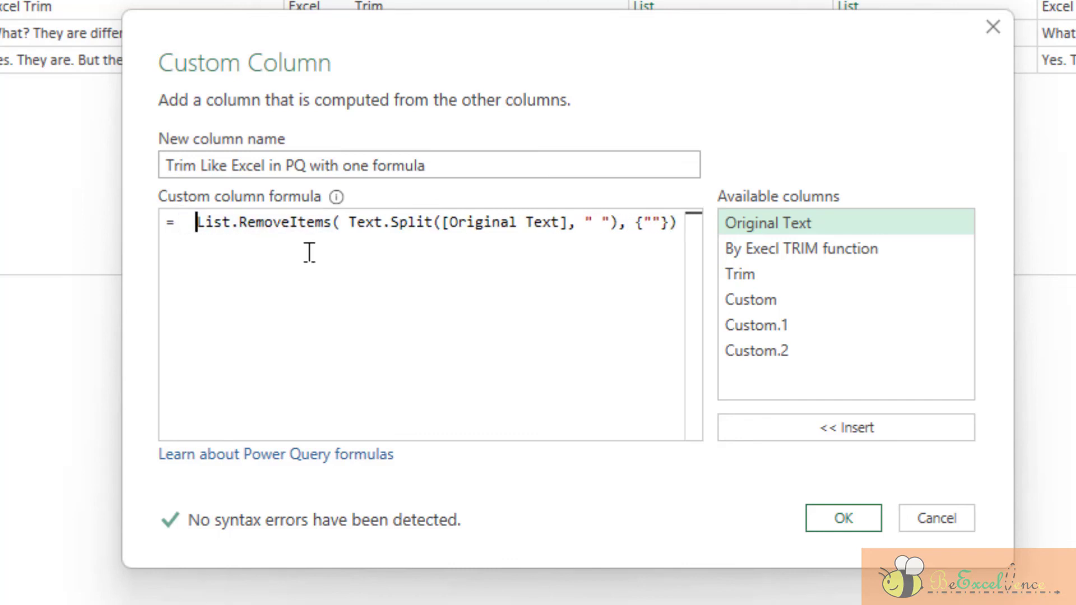
type("Text")
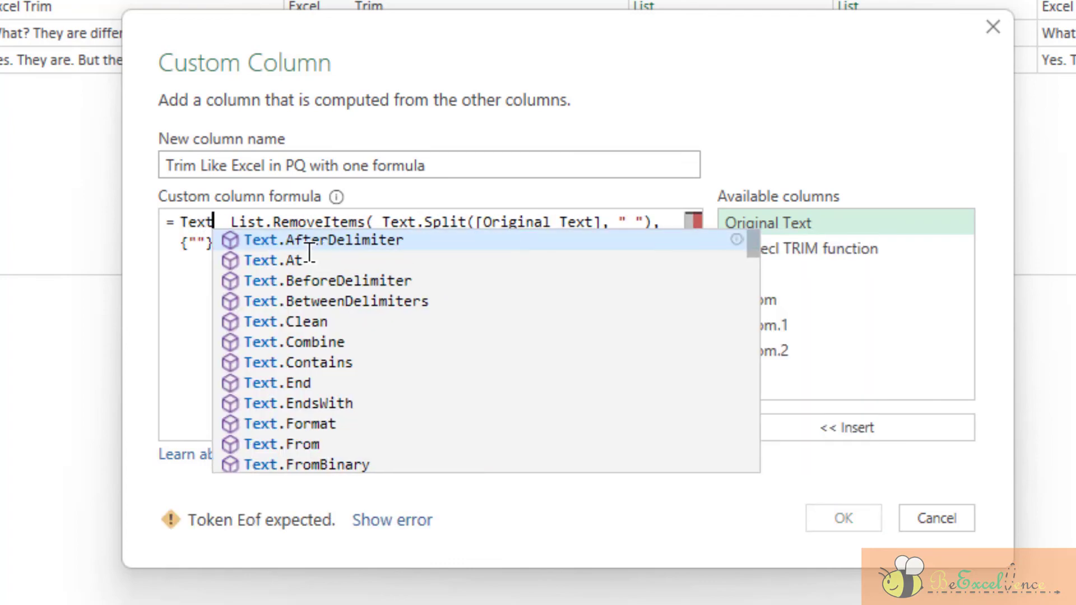
type(".Comb")
key("Tab")
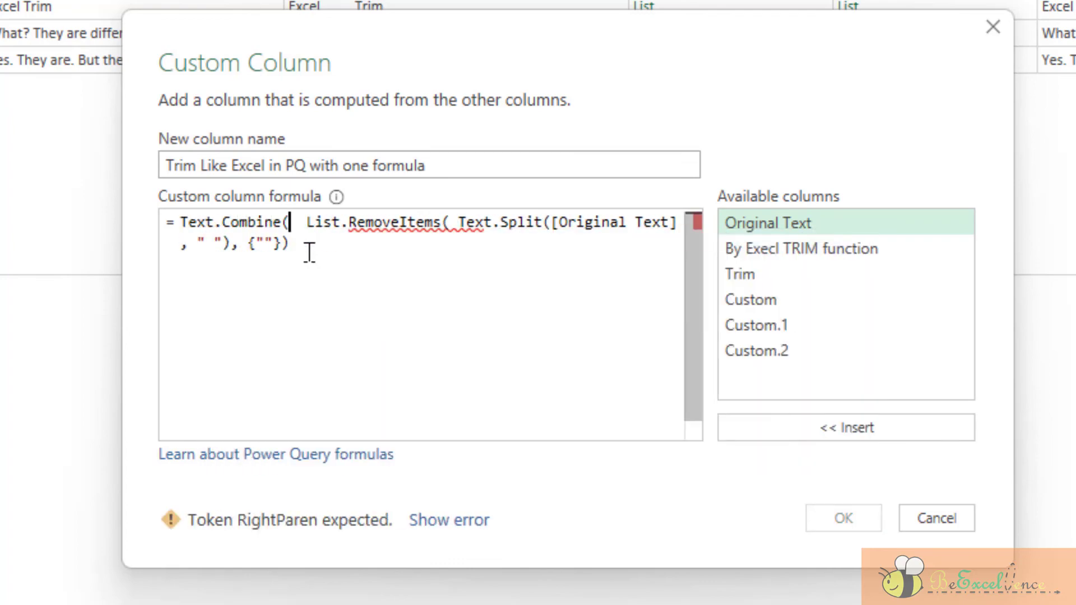
type("(")
key("Delete")
key("Delete")
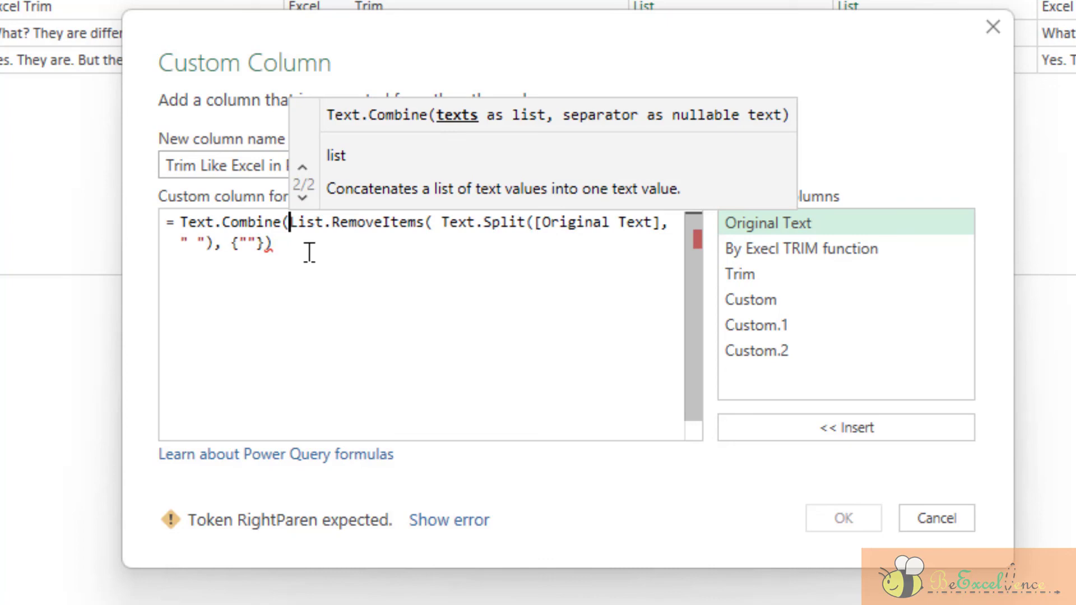
left_click(309, 252)
type(", ")
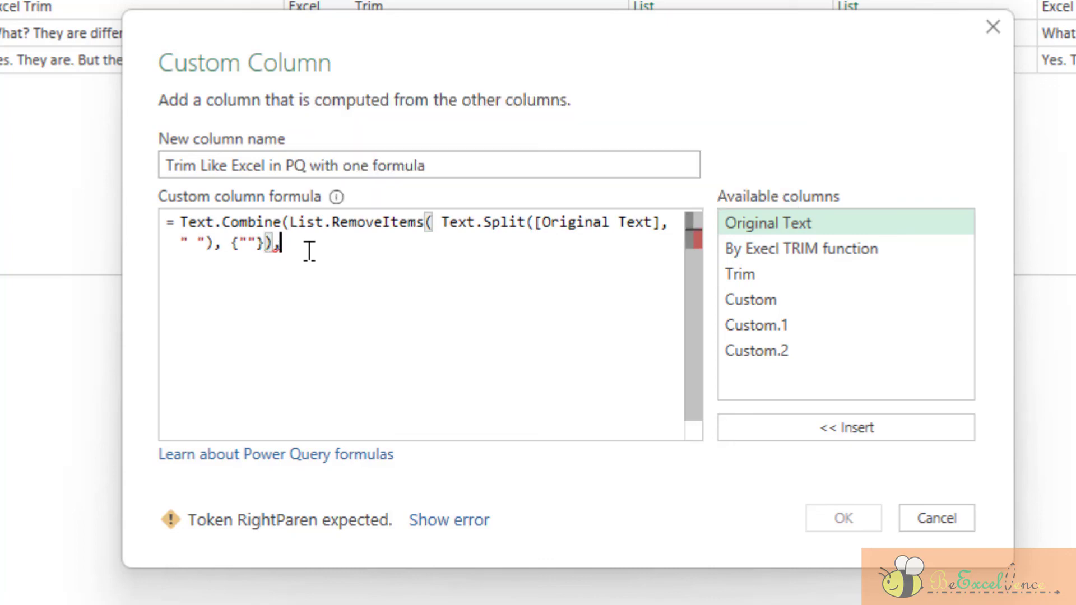
type("\" \"")
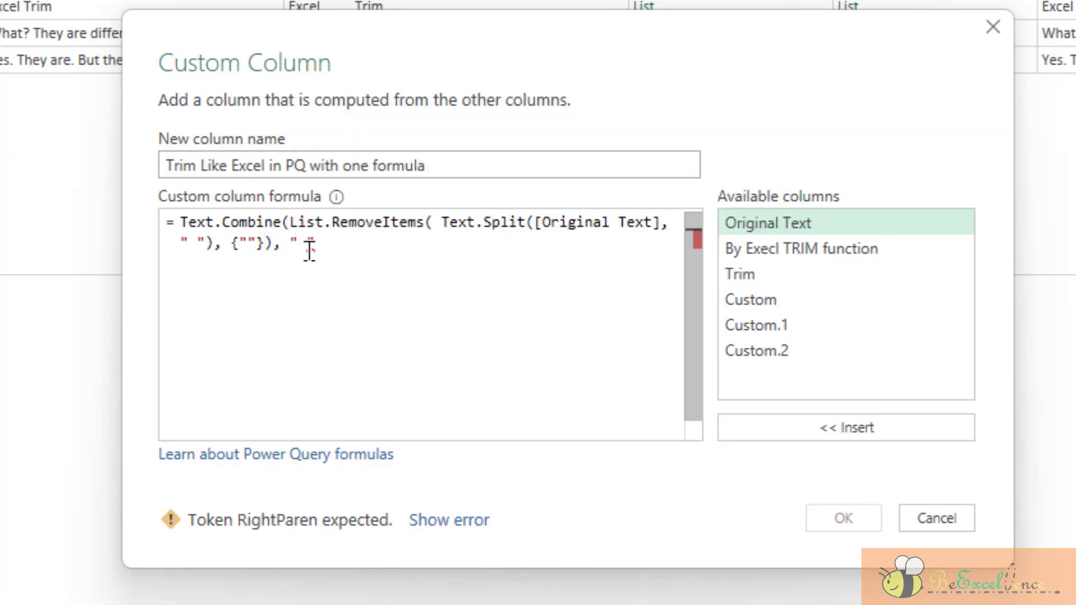
type(")")
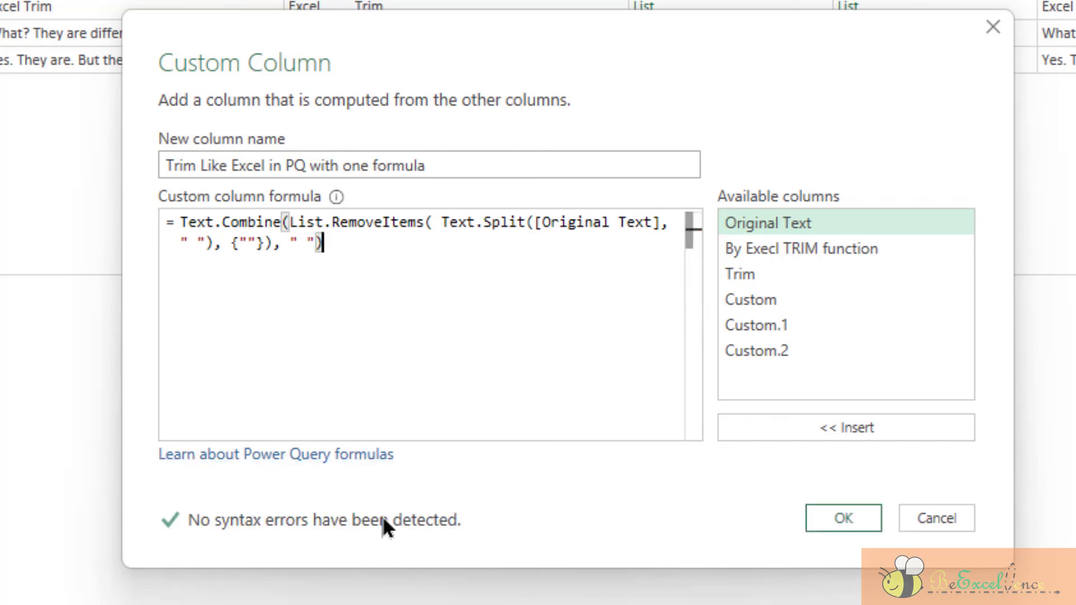
Confirm the one-formula column so all four rows appear single-spaced like Custom.2
left_click(843, 515)
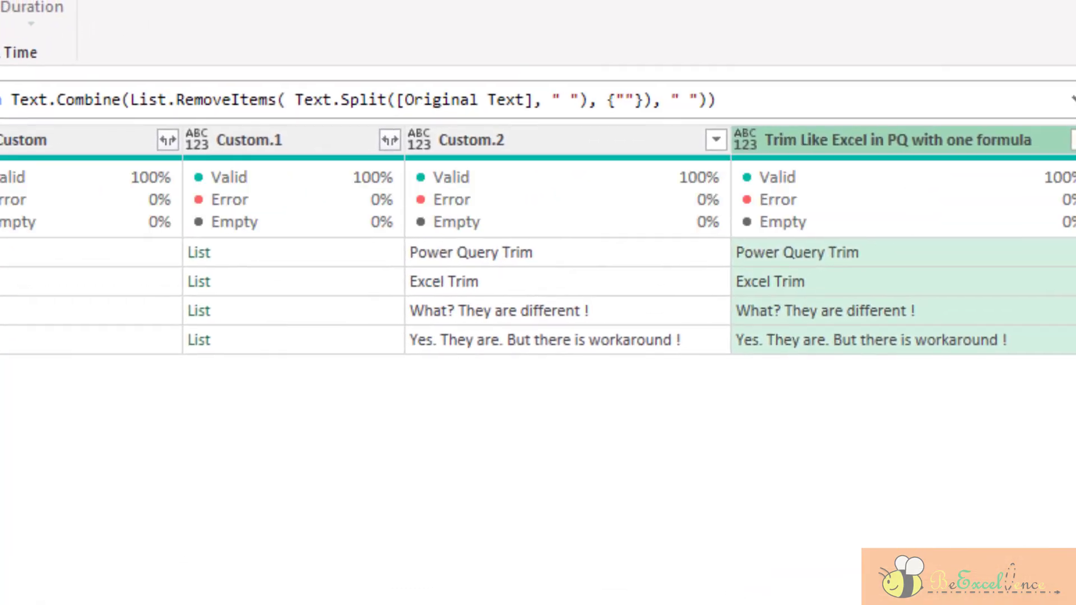